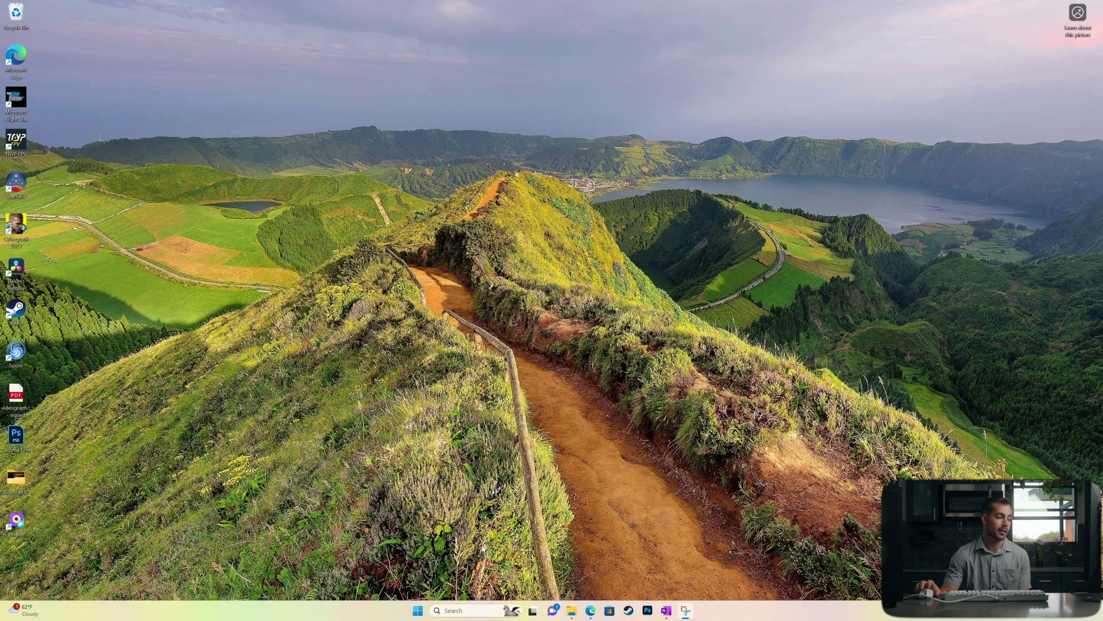
Step: Search the Microsoft Store for 'indigo pdf' and launch the installed Indigo PDF Tools app
left_click(610, 610)
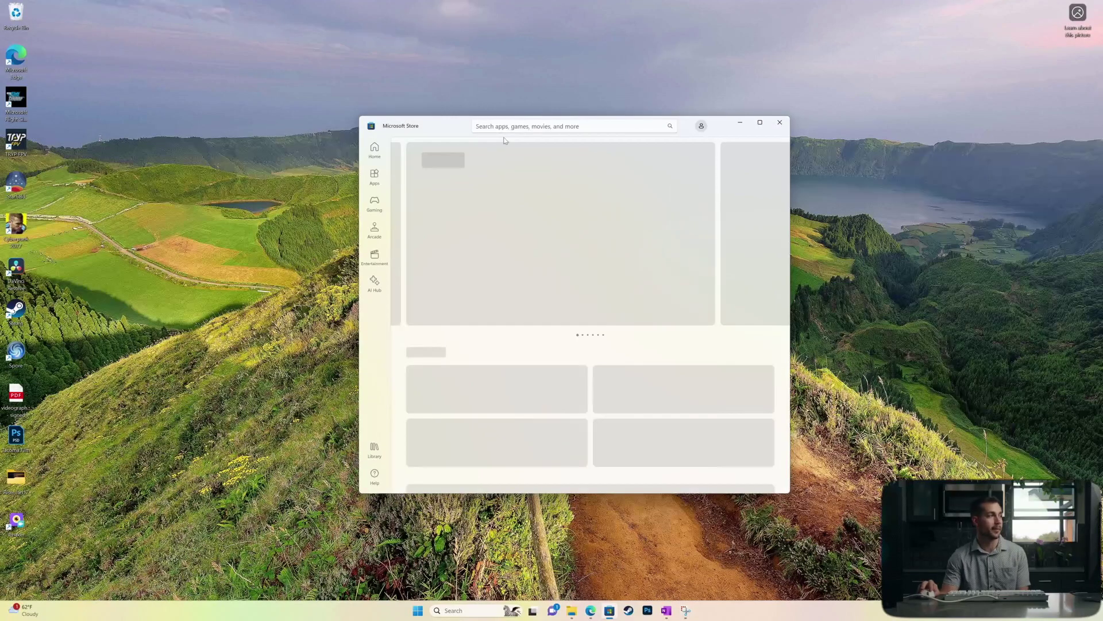
left_click(507, 126)
type("indigo pdf")
key("Return")
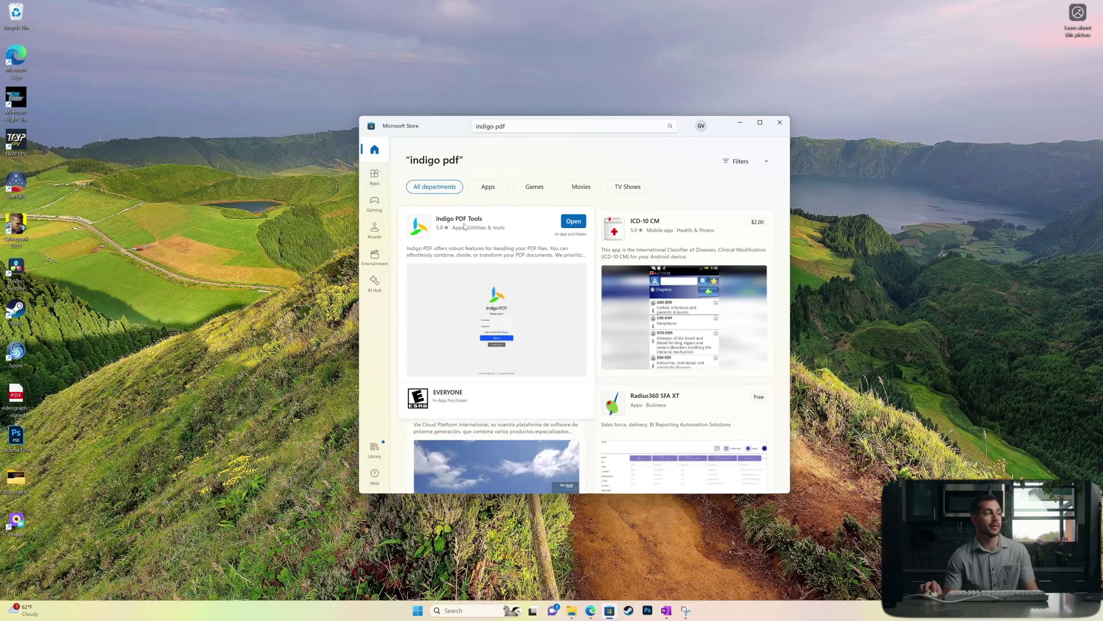
left_click(543, 226)
left_click(742, 156)
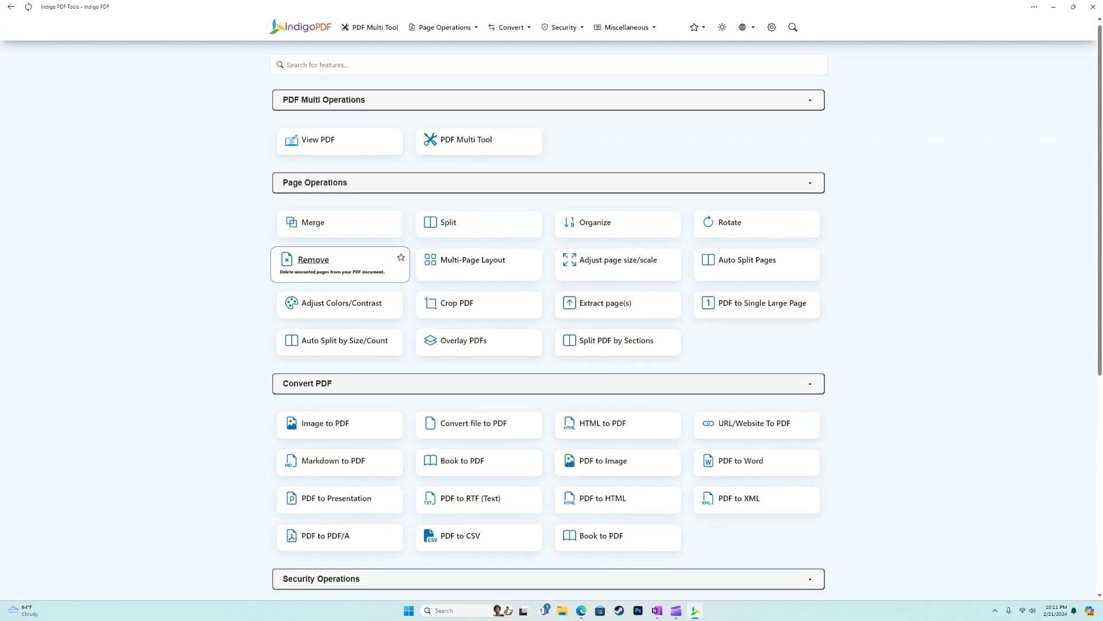
Step: Browse the home tool list, sign out, and submit the filled sign-in form to log back in
scroll(339, 270, "down", 6)
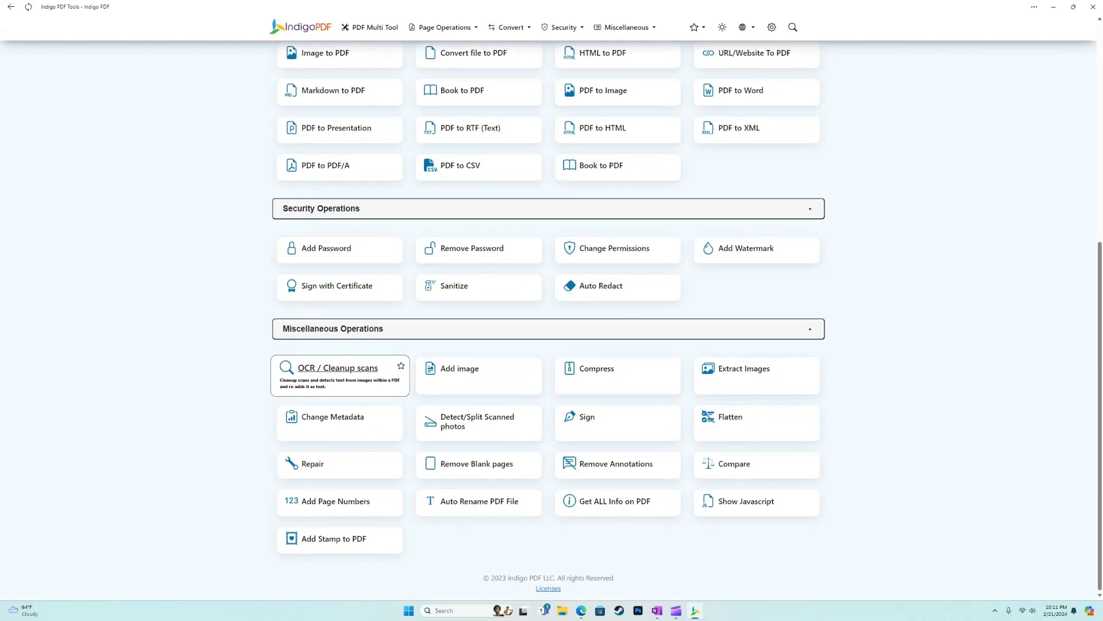
scroll(339, 270, "up", 6)
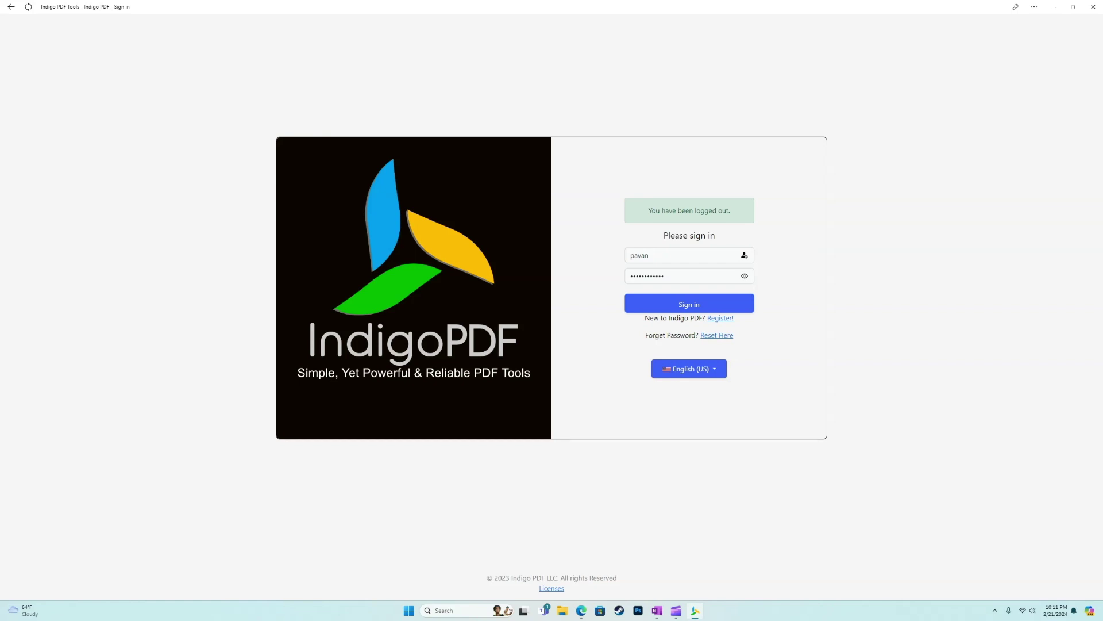
key("Return")
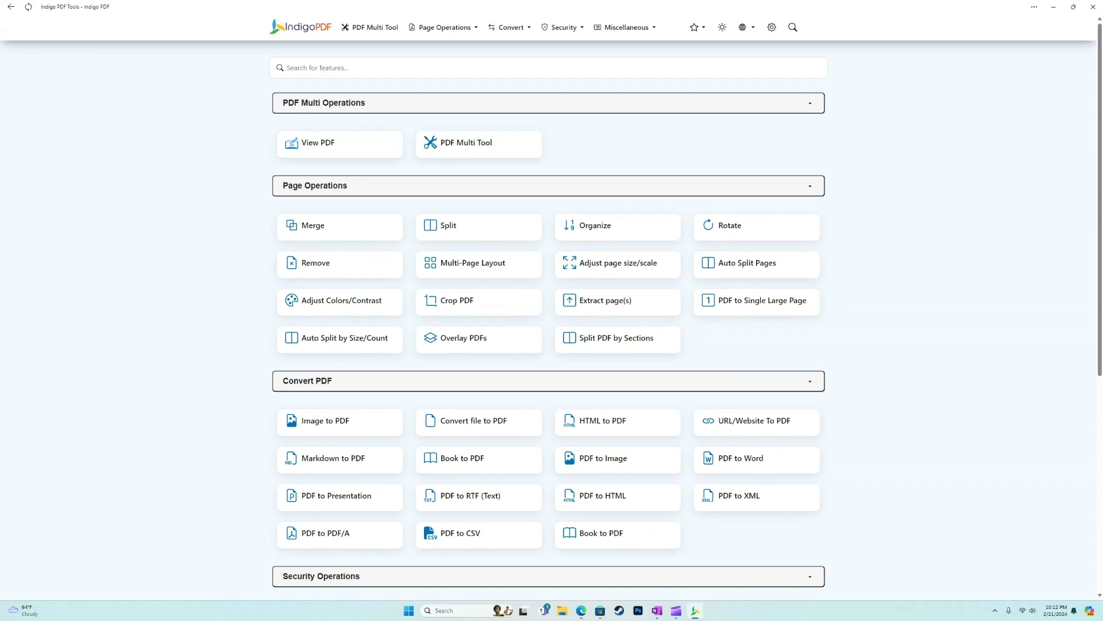
Step: Scroll the home catalogue and look through the Page Operations tool list
scroll(340, 259, "down", 6)
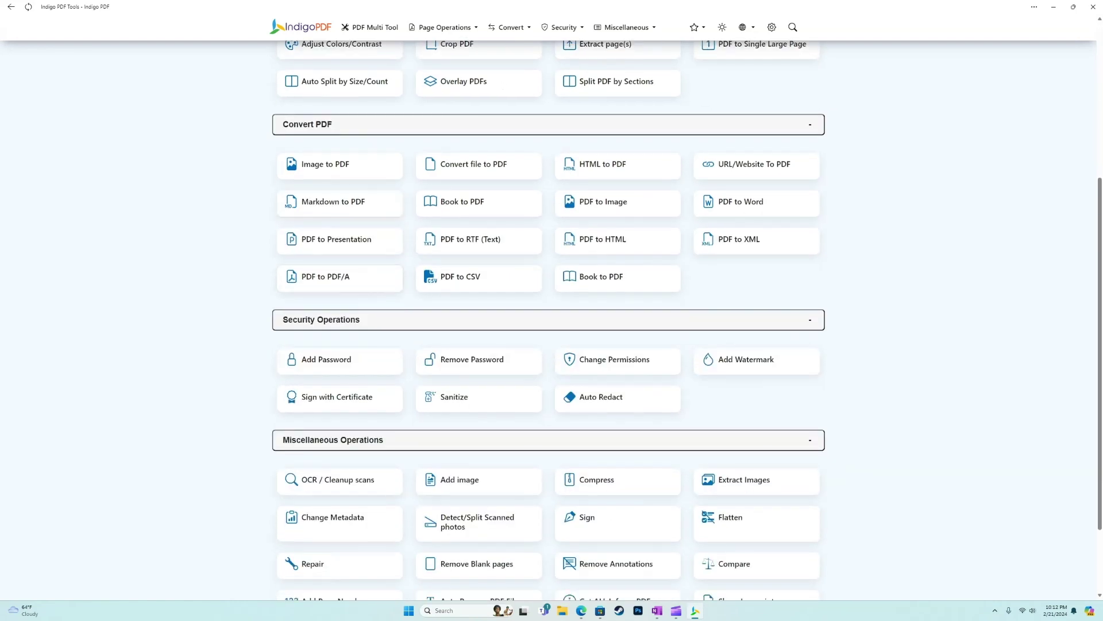
scroll(339, 368, "up", 10)
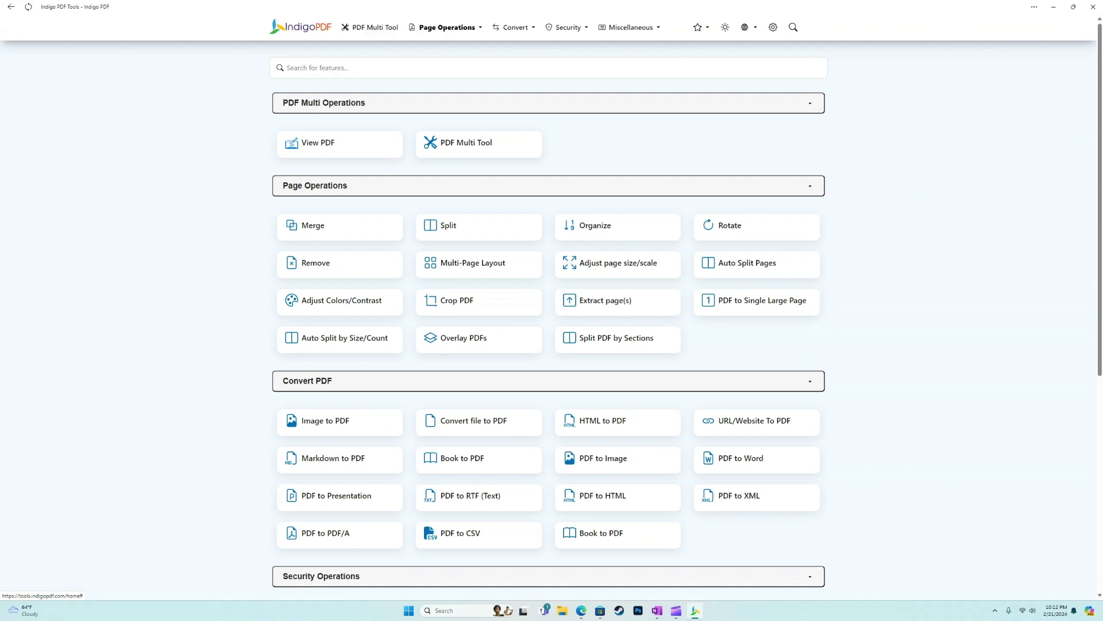
left_click(447, 27)
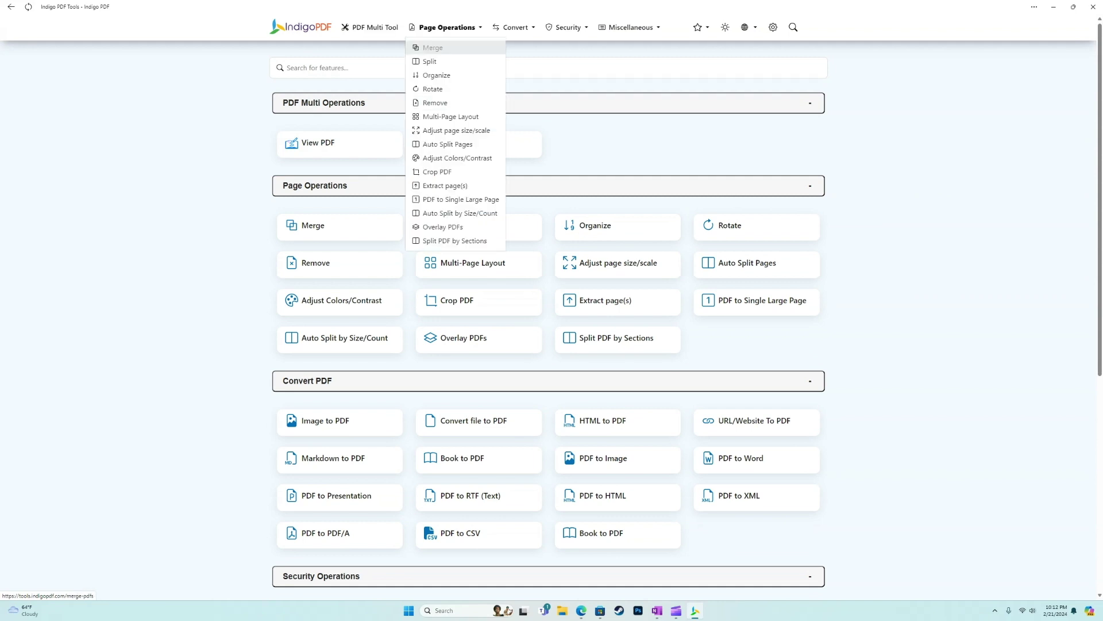
key("Escape")
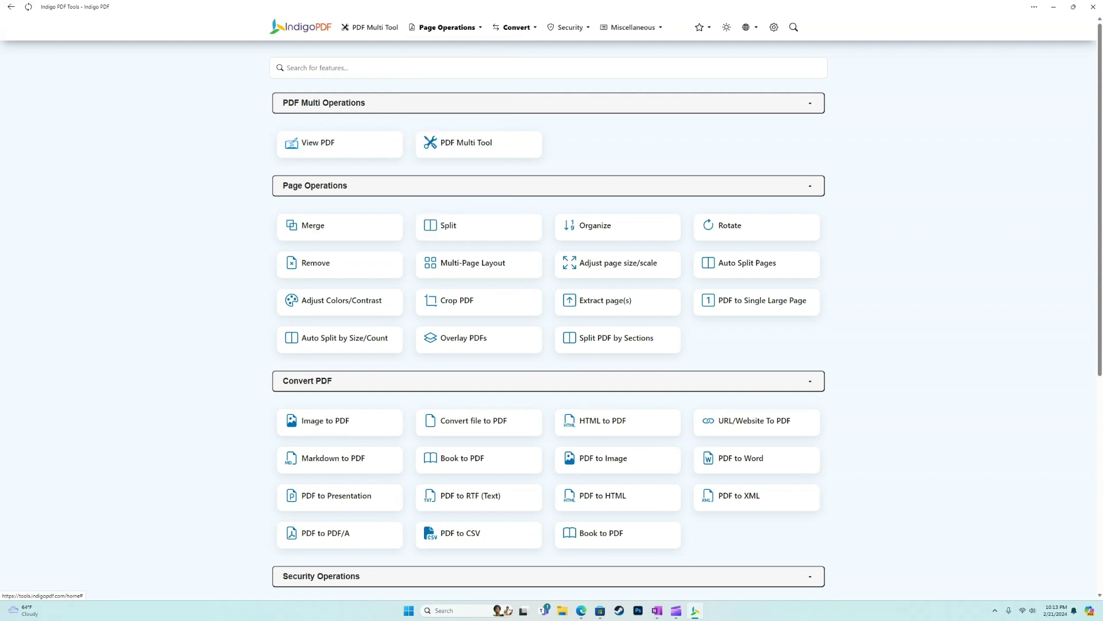
Step: Look over the Miscellaneous menu and favorites star, then switch the app to its dark theme
mouse_move(629, 27)
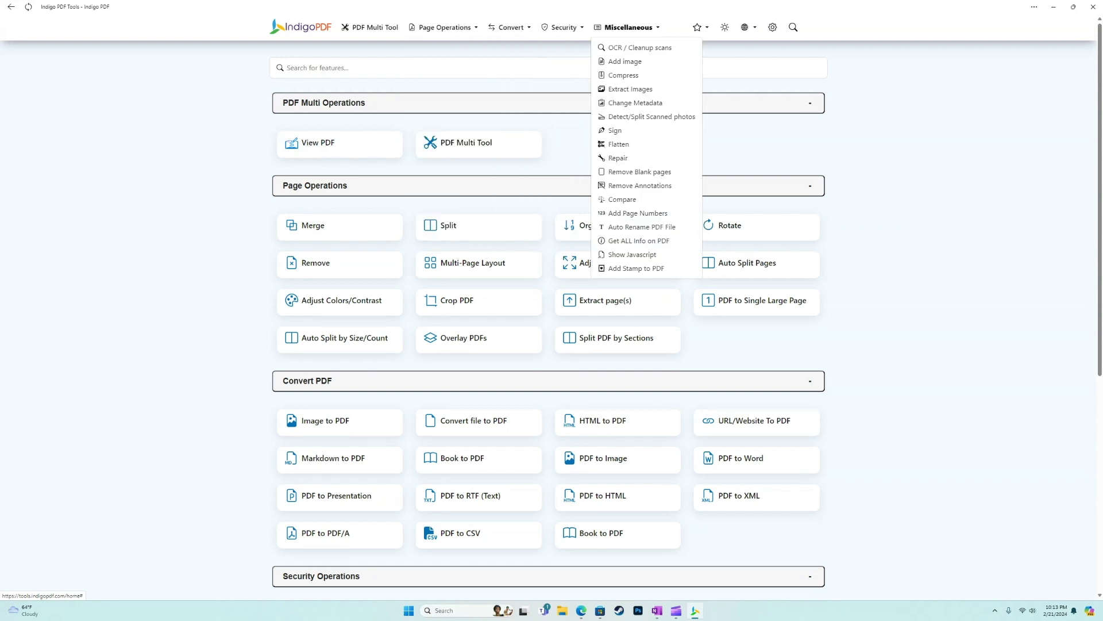
scroll(548, 322, "down", 6)
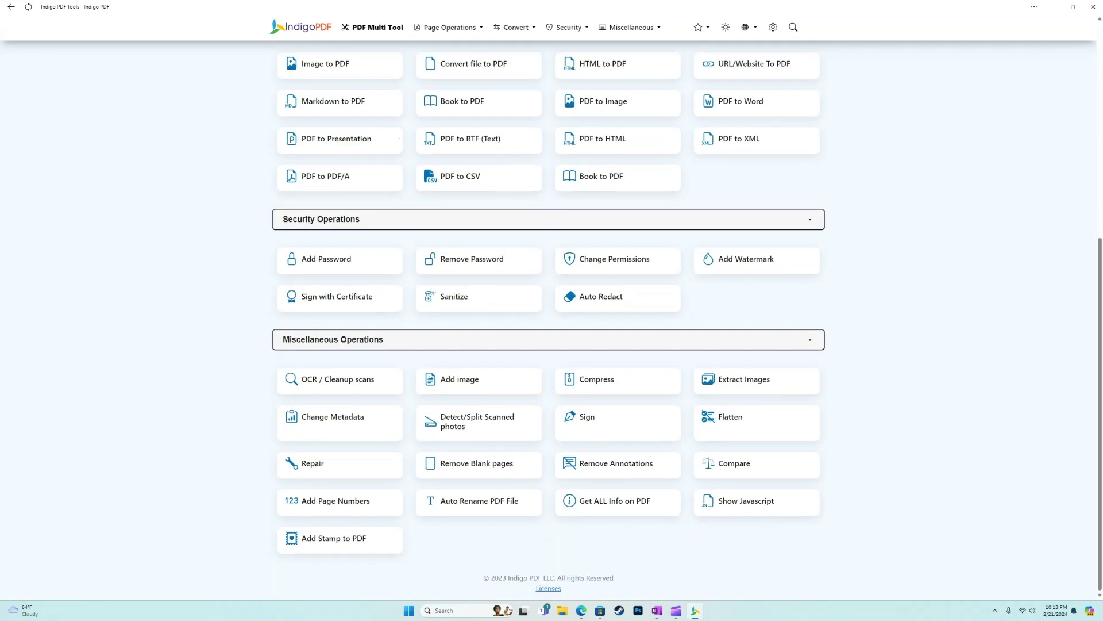
scroll(472, 263, "up", 6)
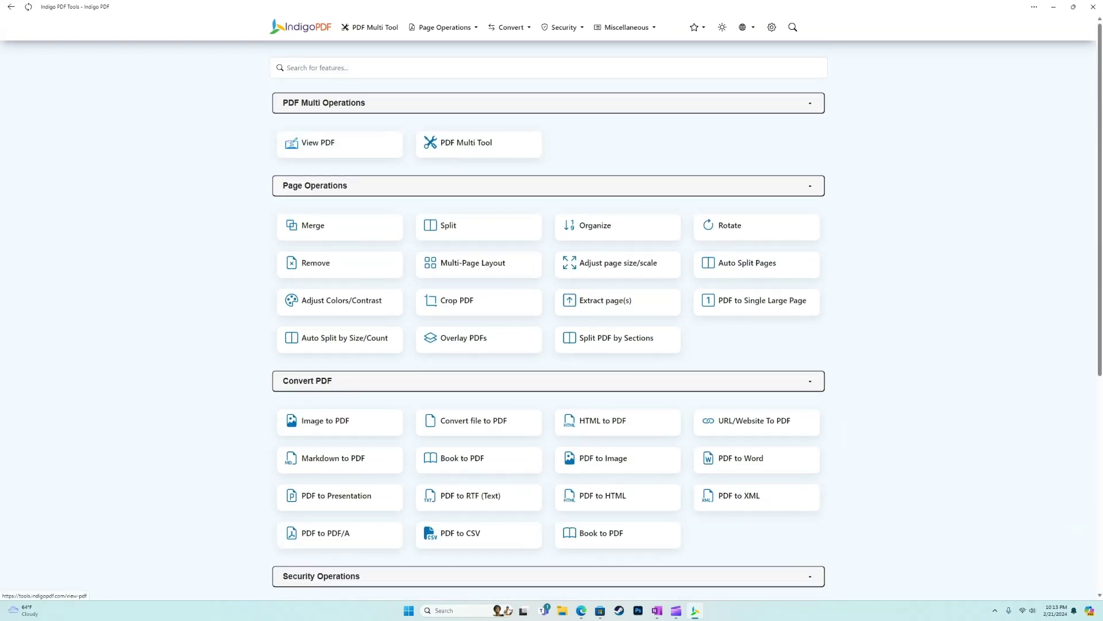
mouse_move(696, 27)
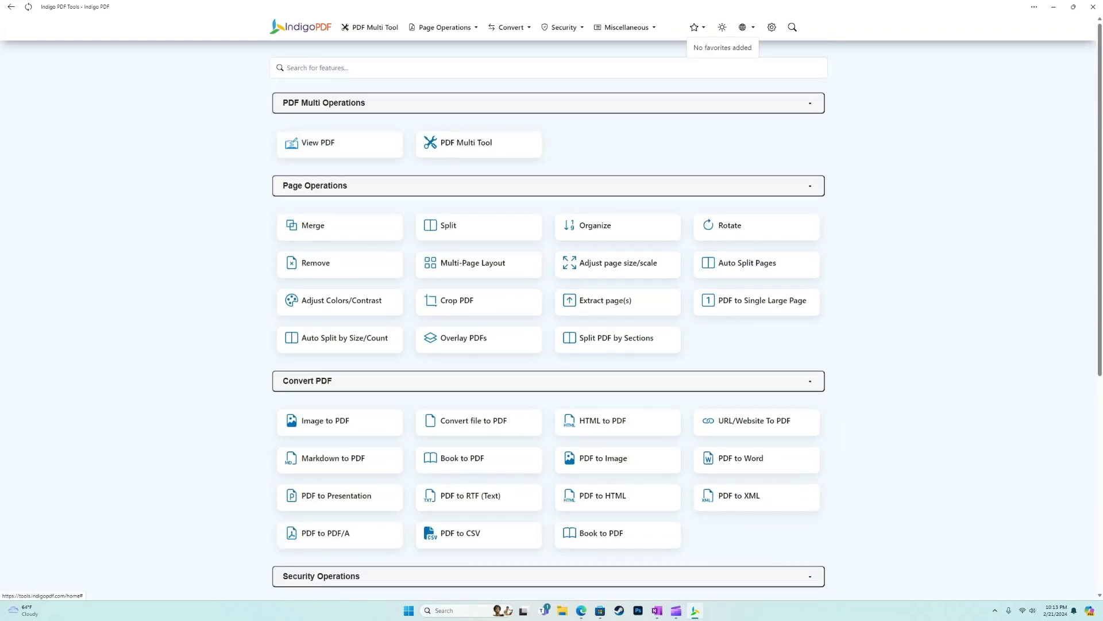
mouse_move(322, 144)
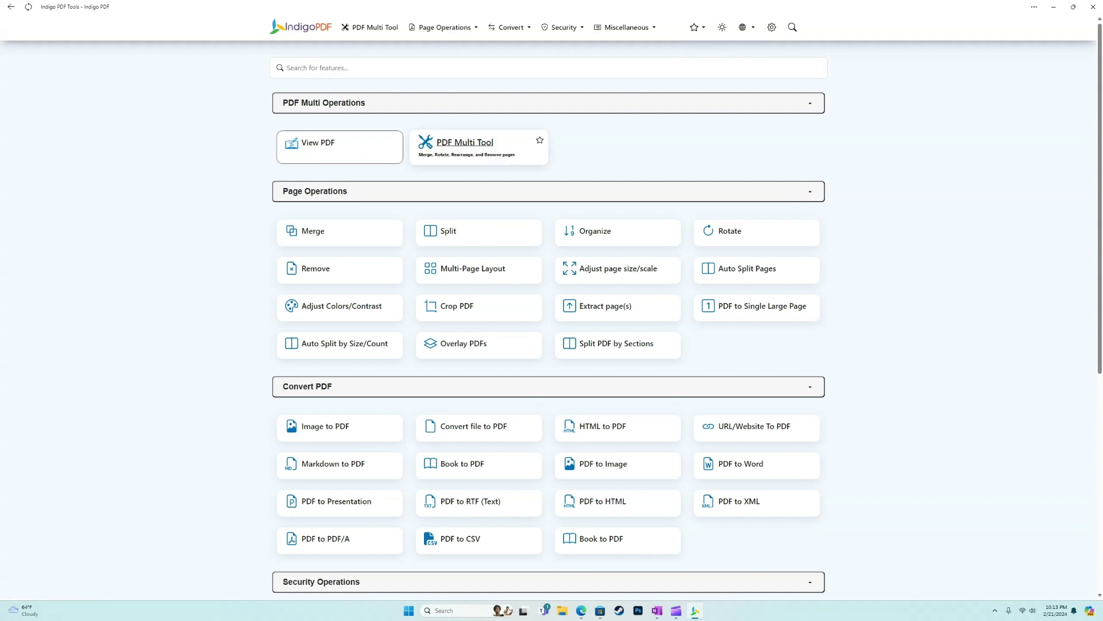
left_click(722, 27)
left_click(723, 27)
left_click(722, 27)
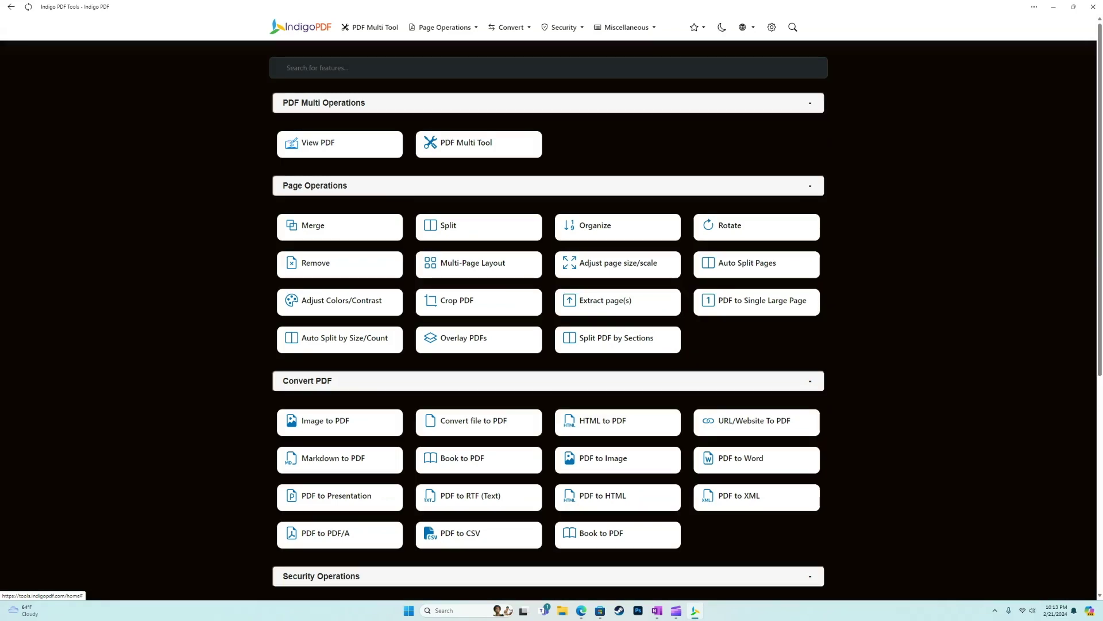
left_click(722, 27)
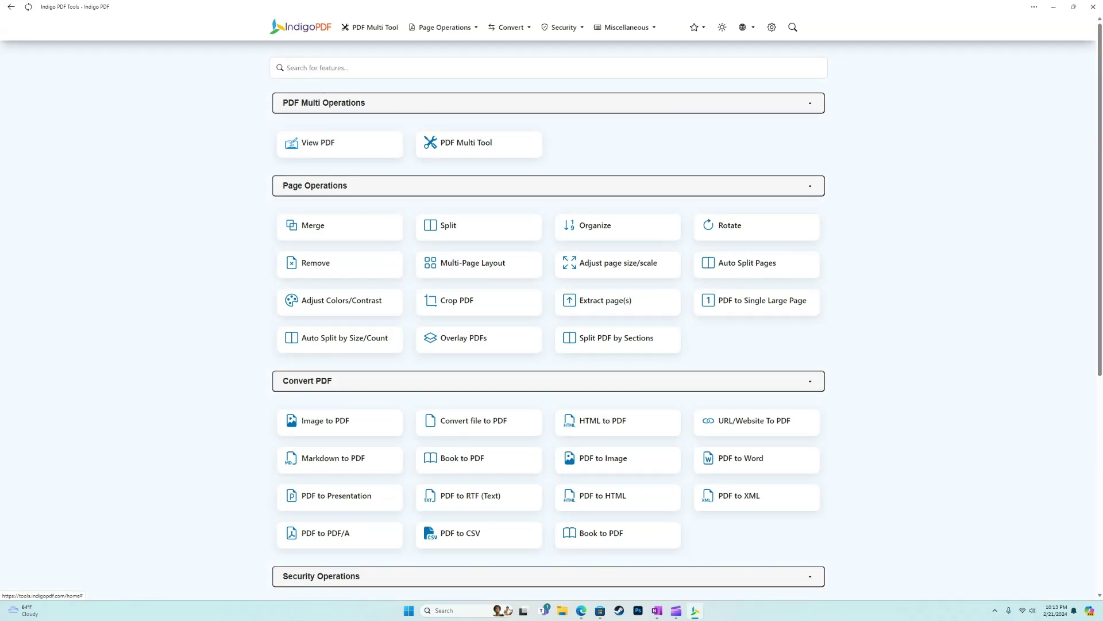
left_click(723, 27)
left_click(722, 27)
left_click(745, 27)
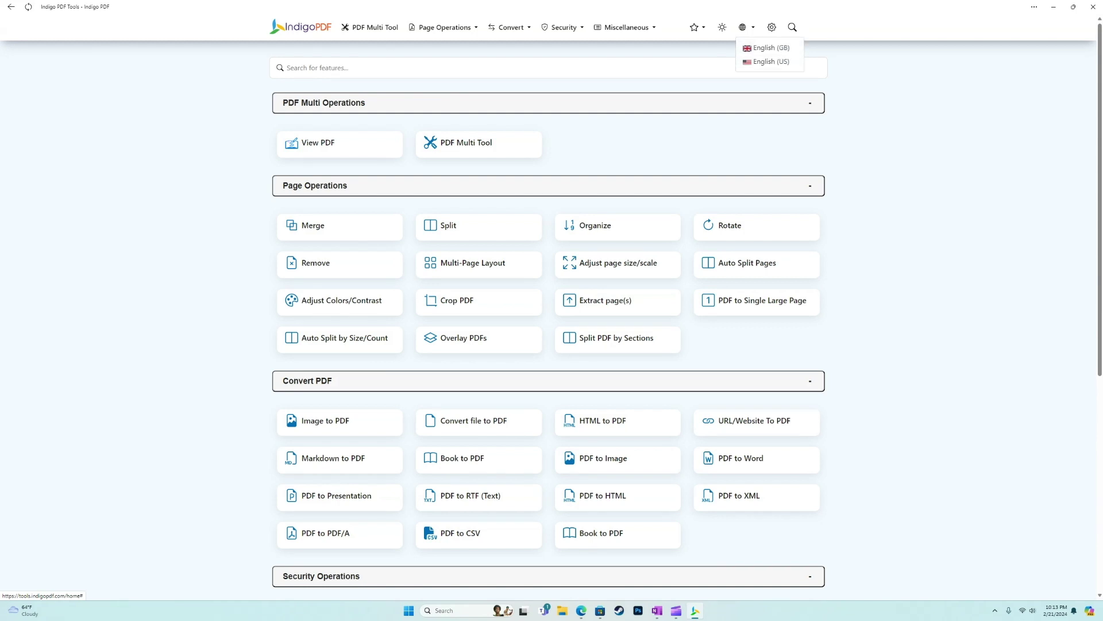
left_click(746, 27)
left_click(745, 27)
left_click(772, 27)
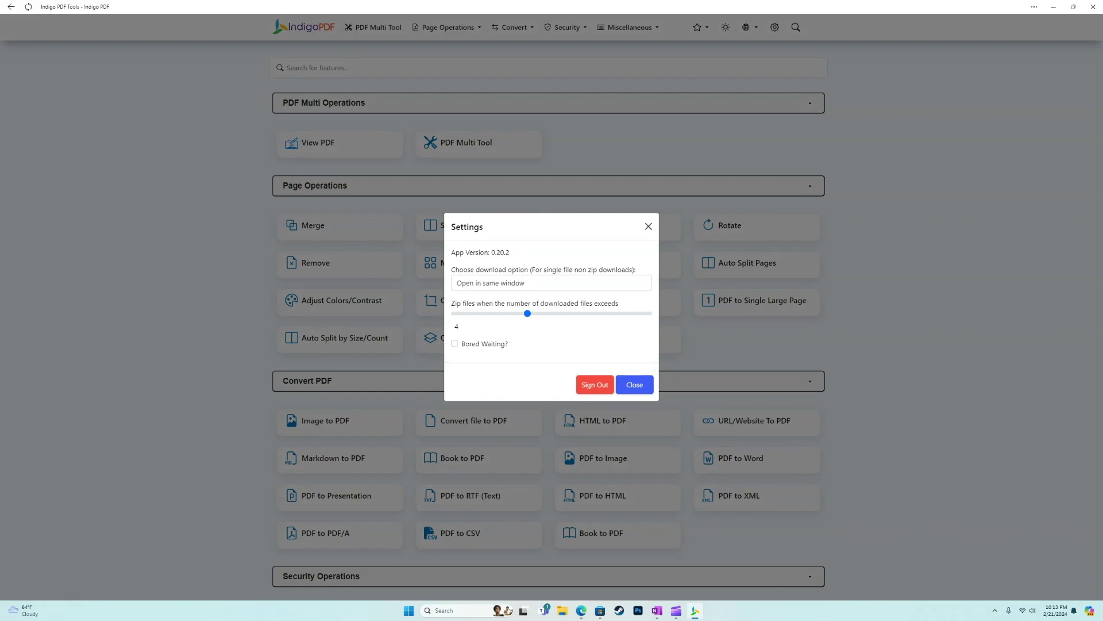
key("Escape")
left_click(772, 27)
key("Escape")
left_click(796, 27)
left_click(757, 49)
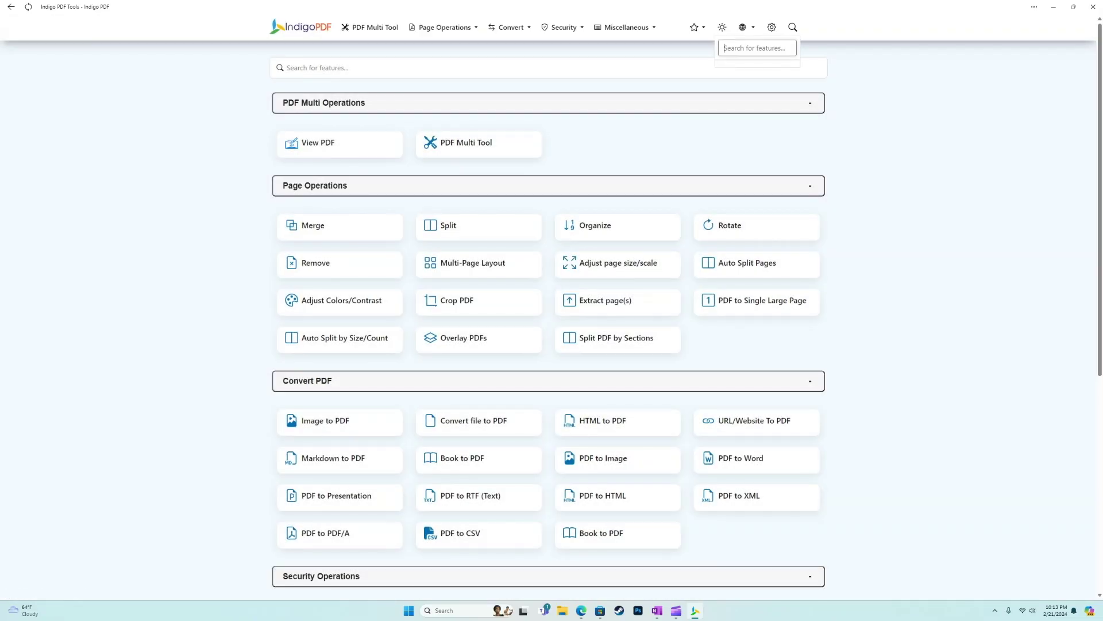
type("ocr")
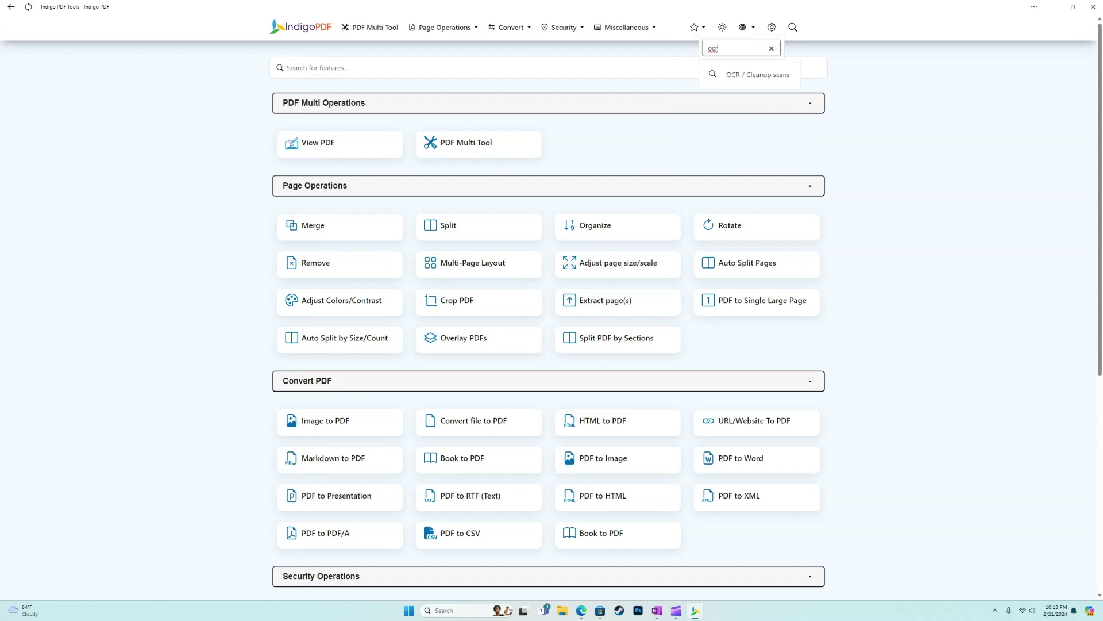
key("Down")
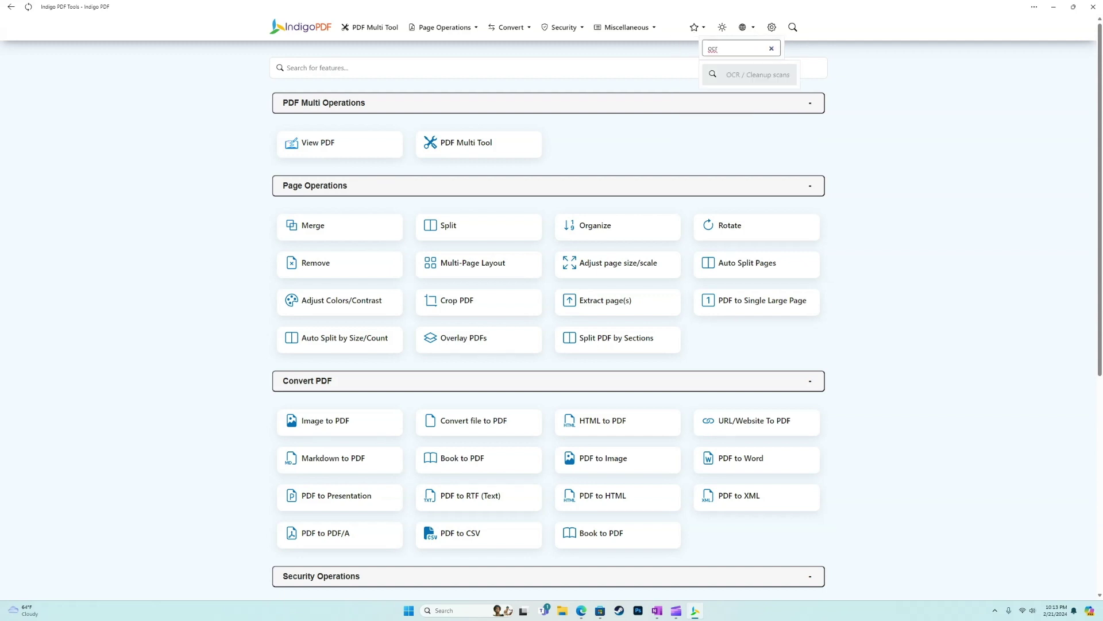
key("Return")
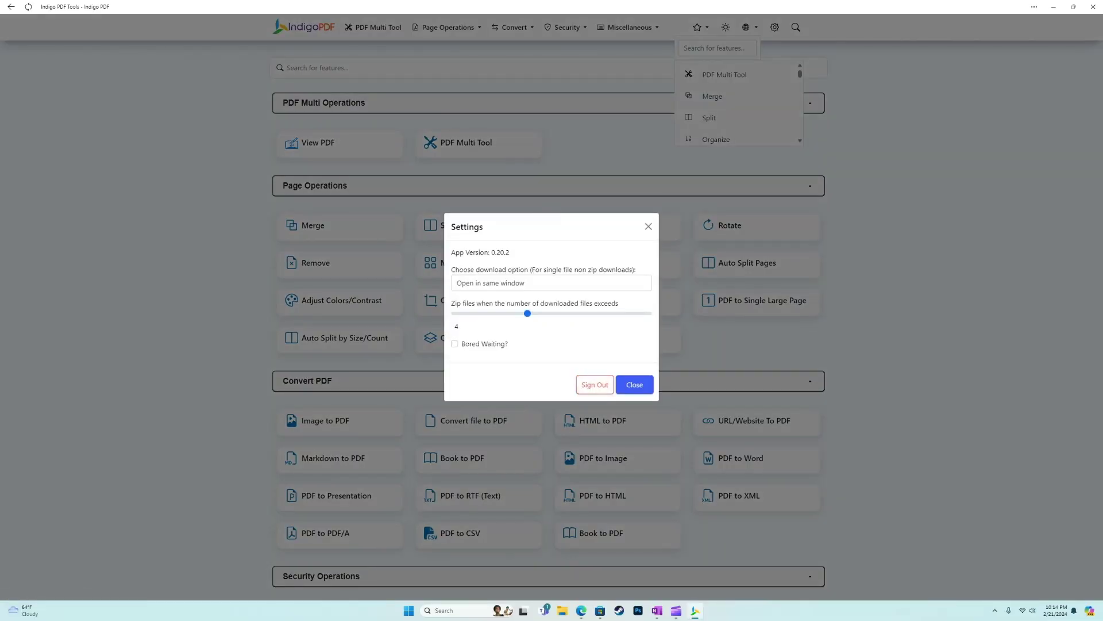
key("Escape")
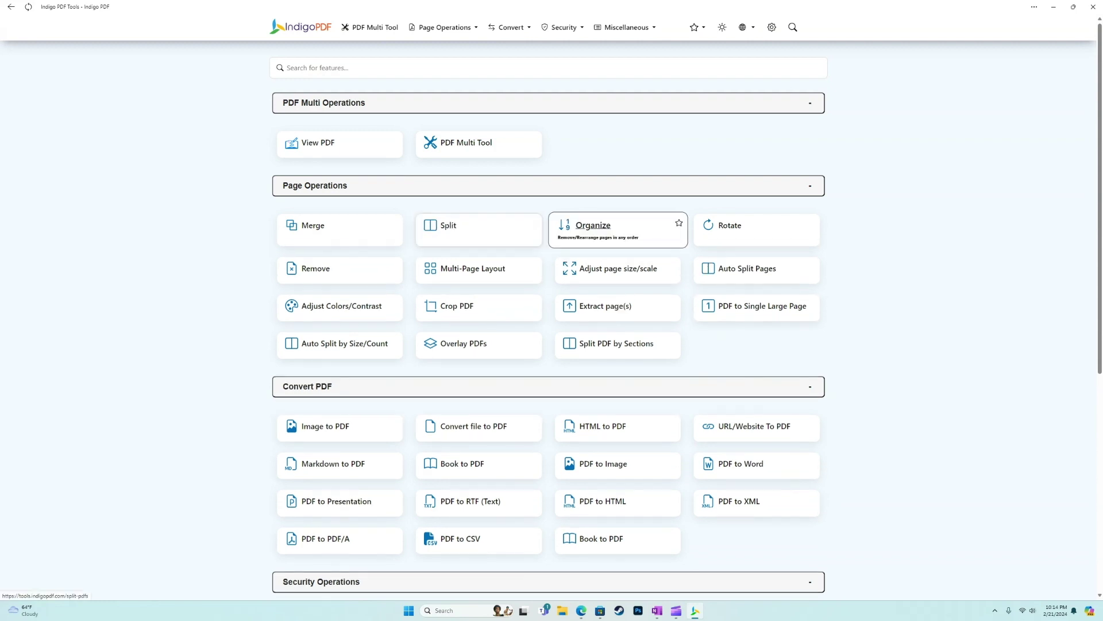
left_click(448, 225)
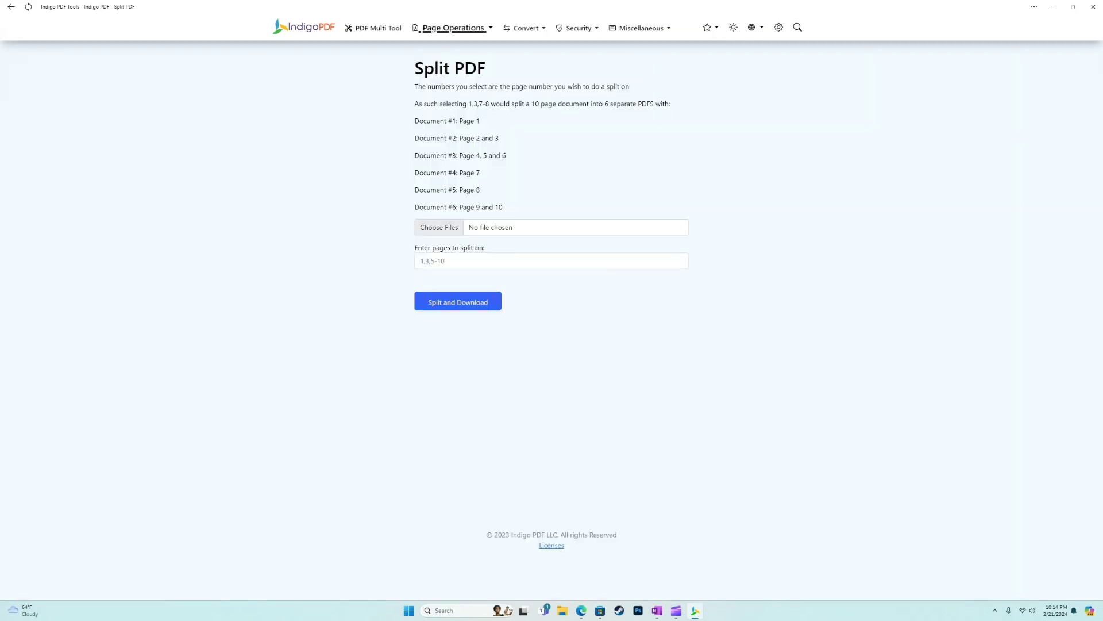
left_click(304, 27)
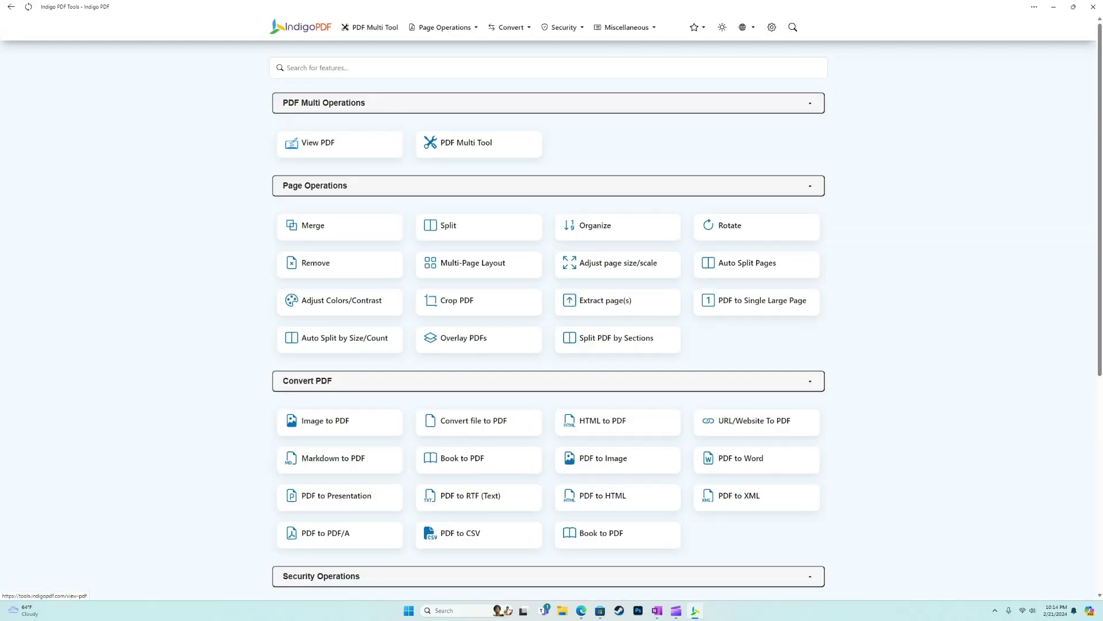
scroll(477, 161, "down", 6)
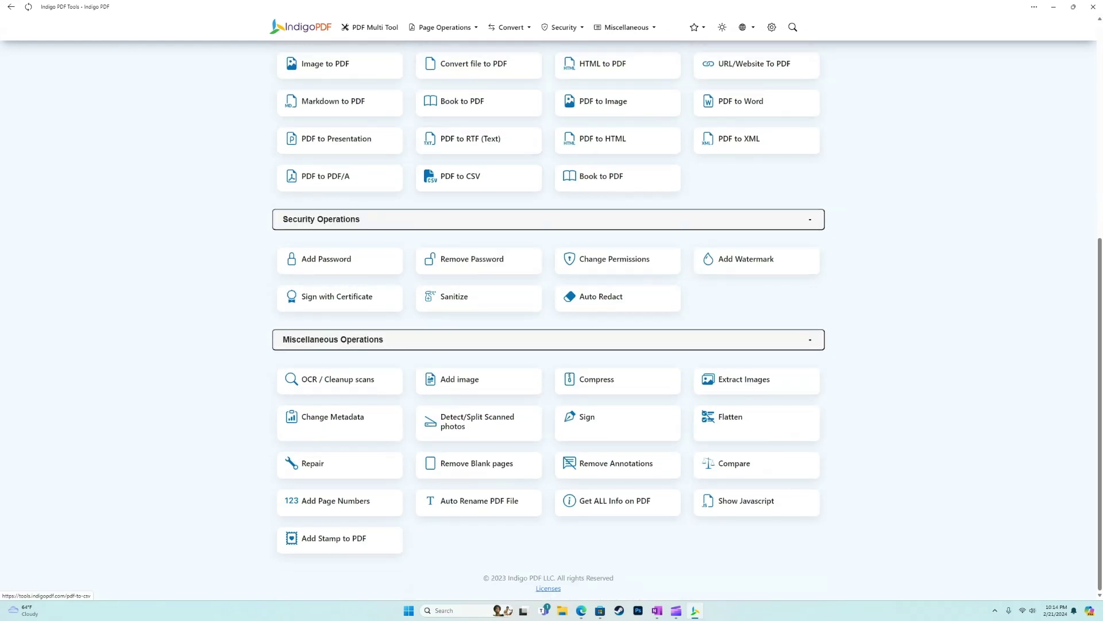
scroll(339, 334, "up", 6)
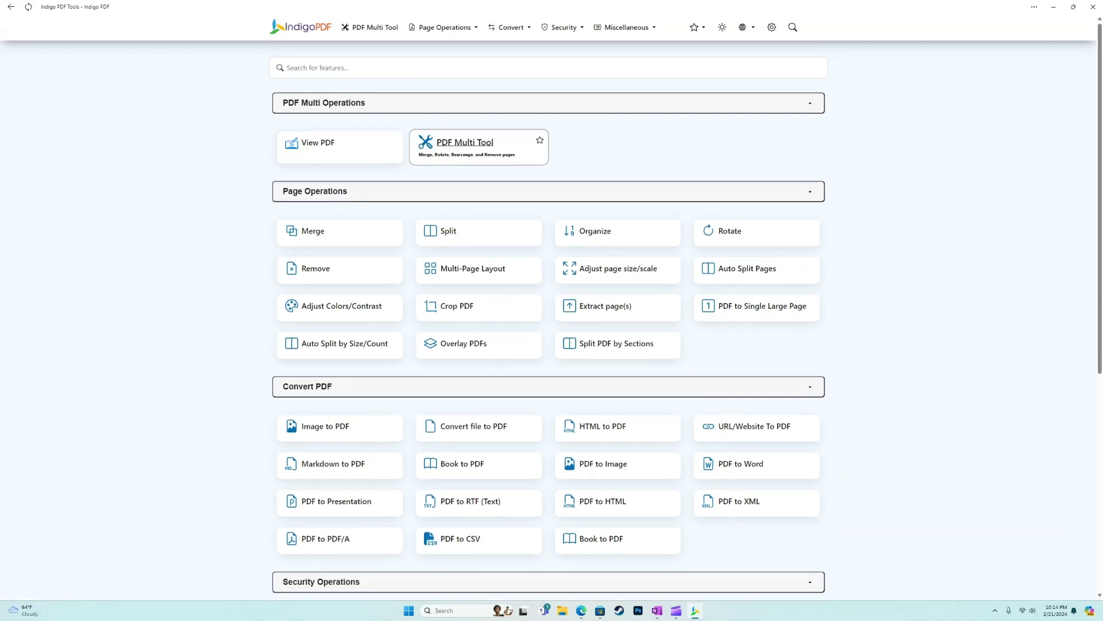
left_click(465, 142)
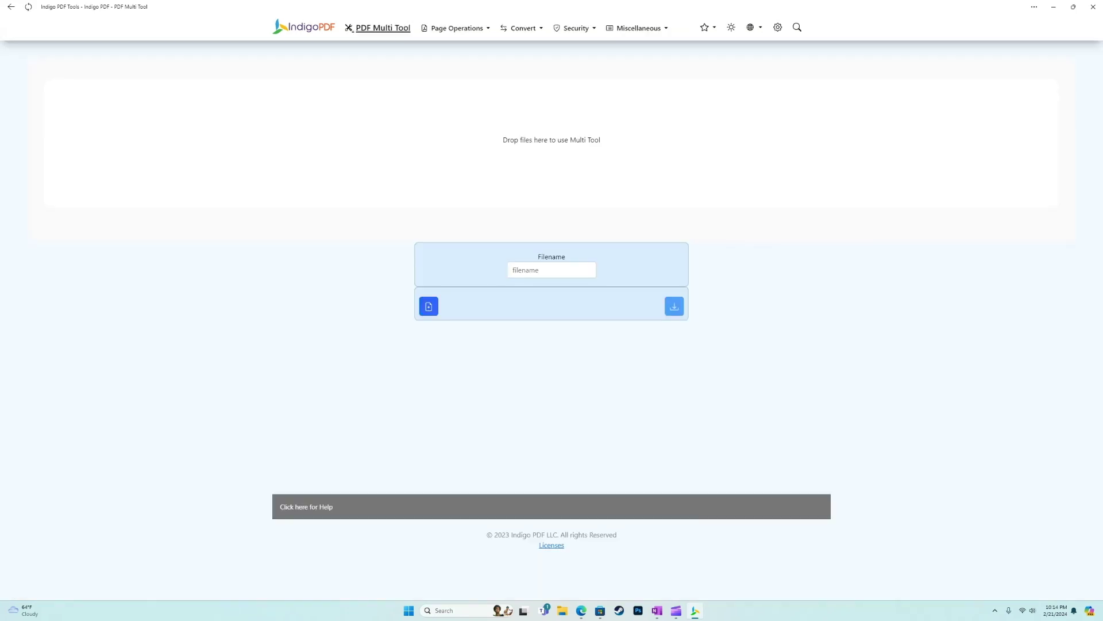
Step: Load the project proposal into the Multi Tool, move PRODUCTION ahead and delete POST-PRODUCTION
left_click(429, 306)
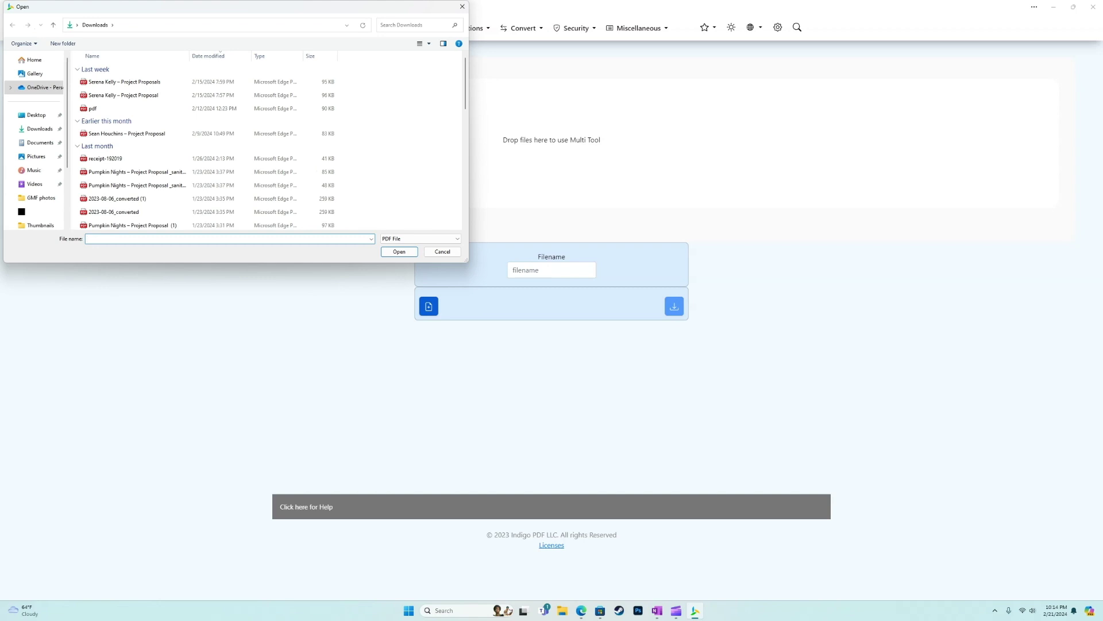
left_click(124, 82)
key("Return")
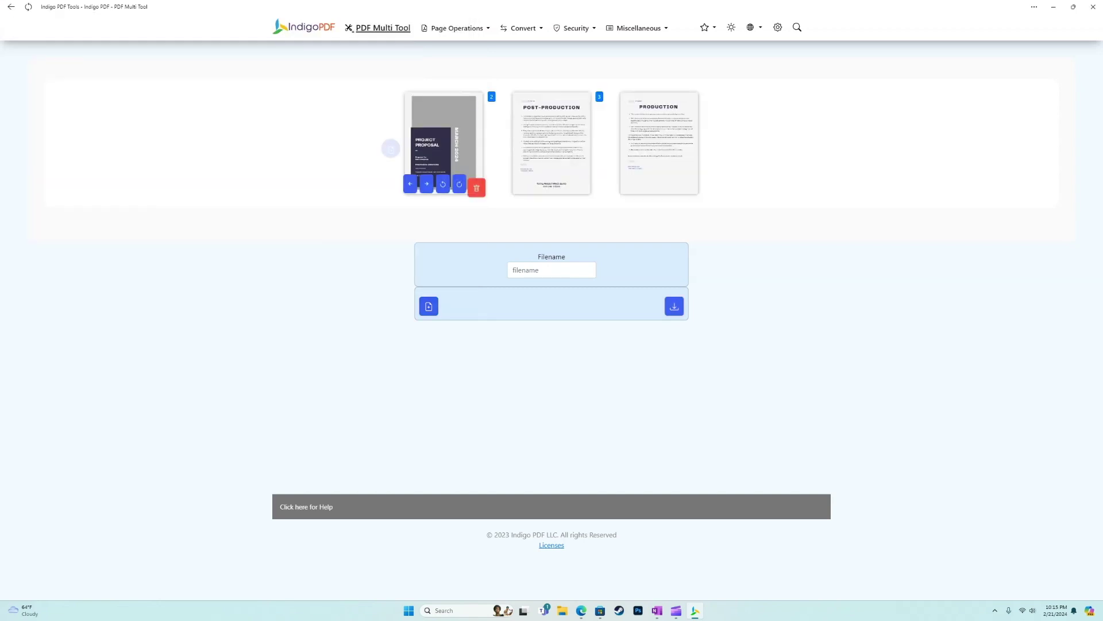
mouse_move(542, 184)
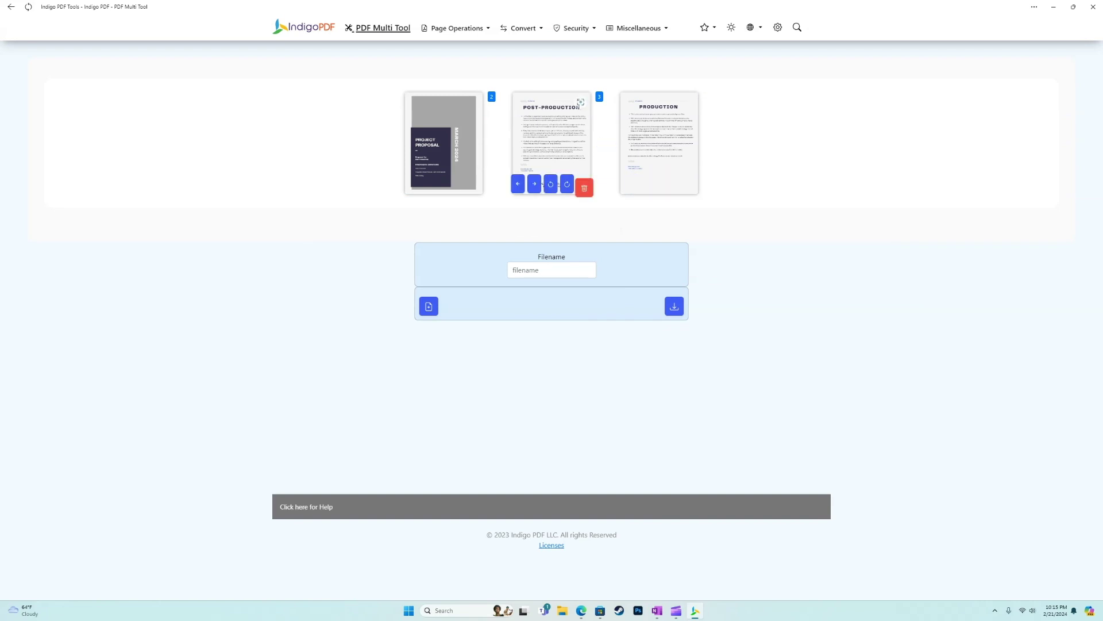
mouse_move(659, 150)
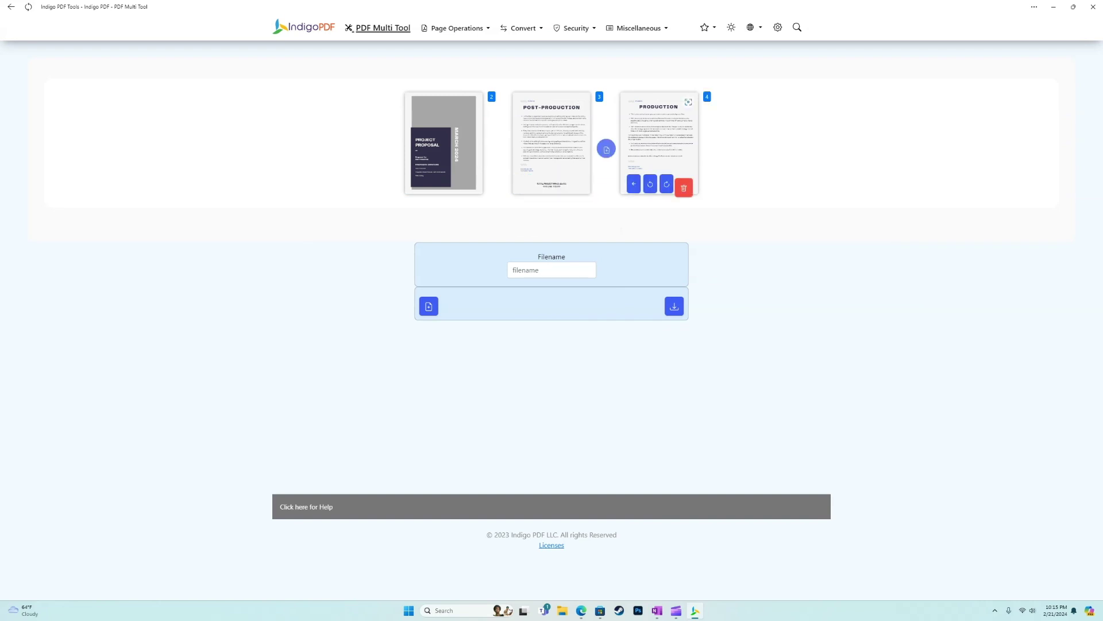
left_click(634, 184)
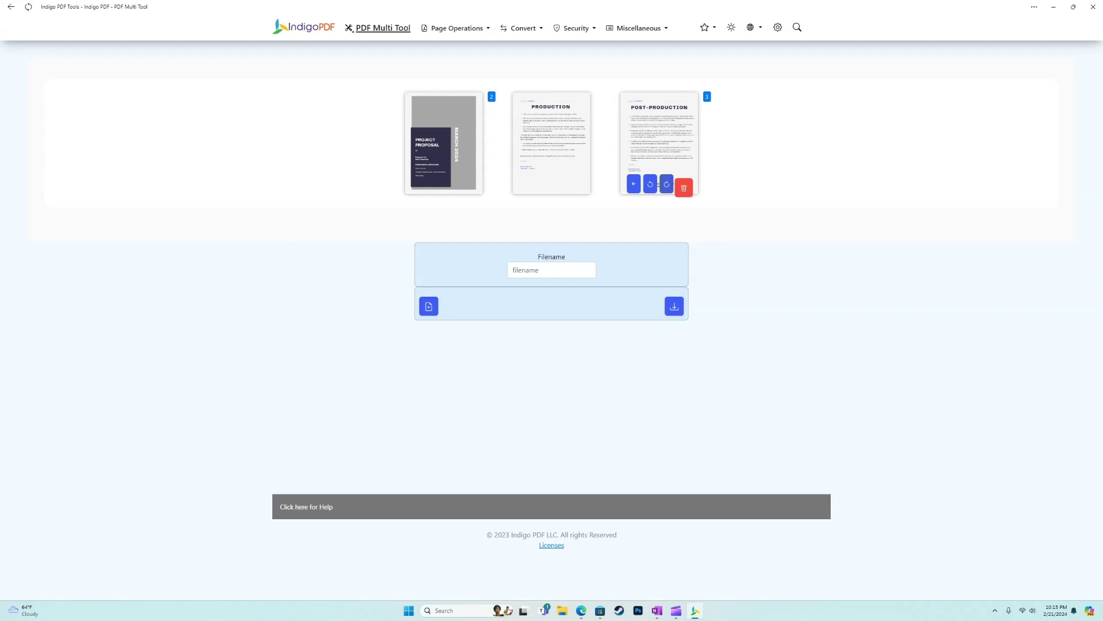
left_click(684, 188)
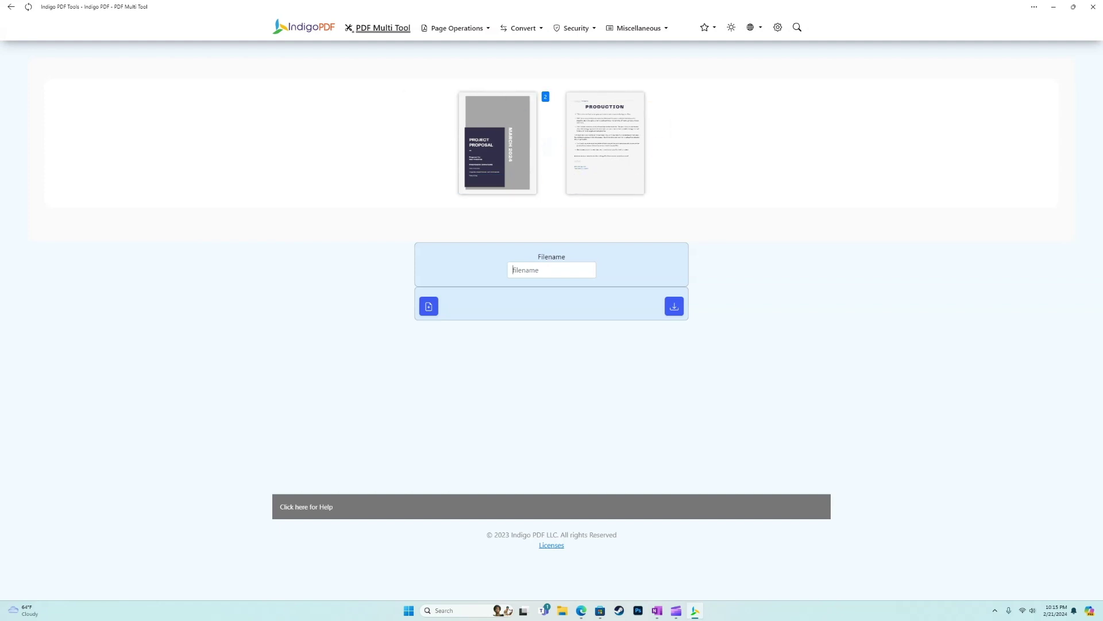
Step: Name the output file NewProposal and download the two-page PDF
left_click(552, 270)
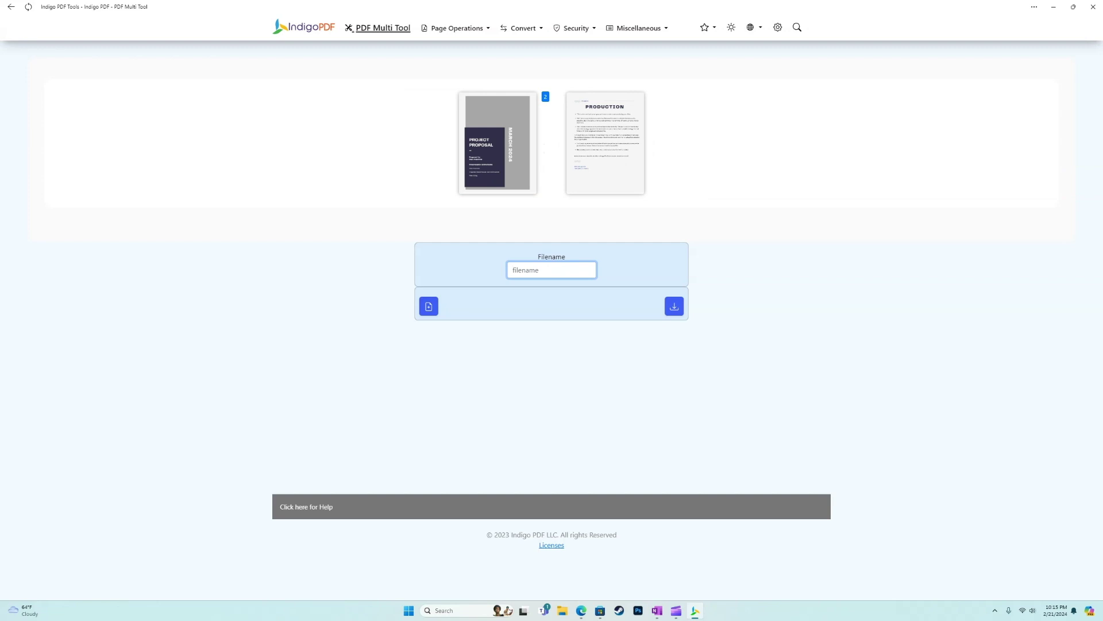
type("NewProposal")
key("Return")
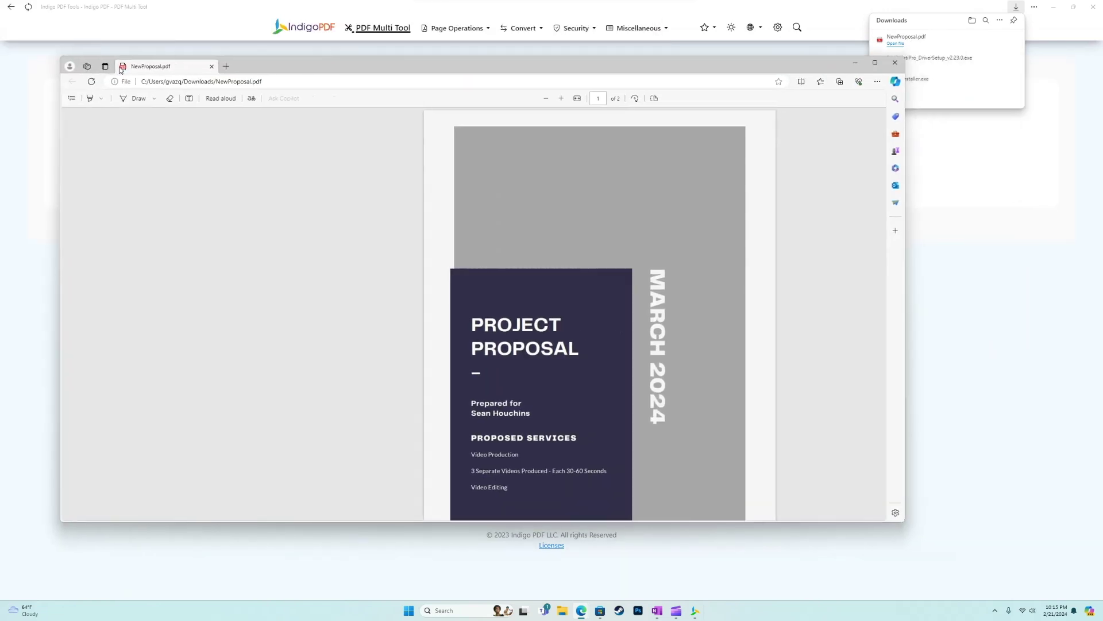
scroll(470, 313, "down", 10)
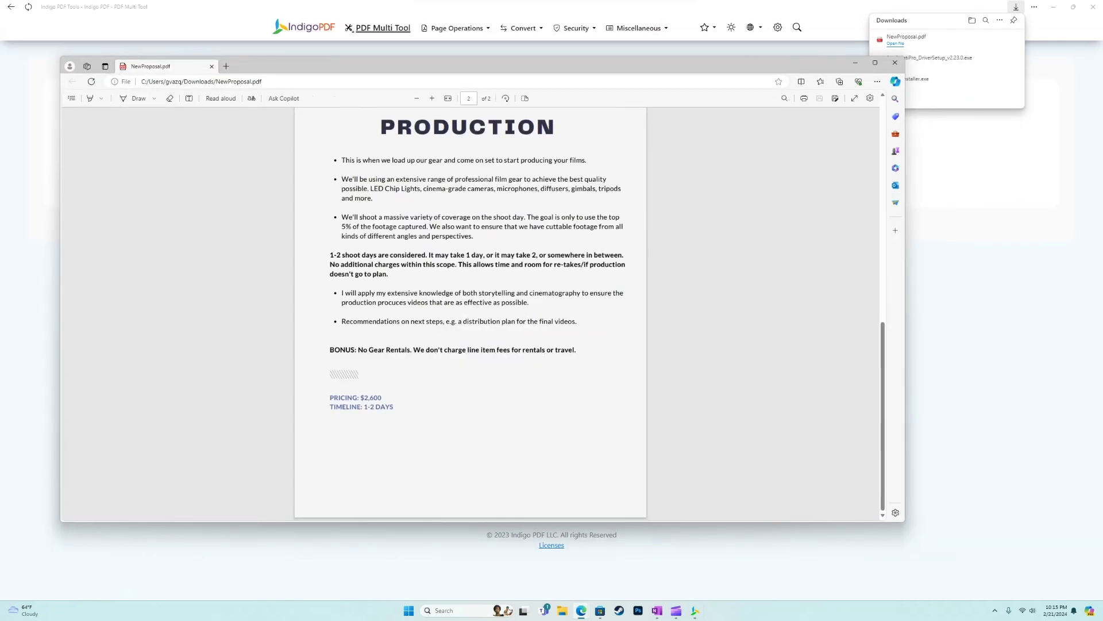
left_click(895, 62)
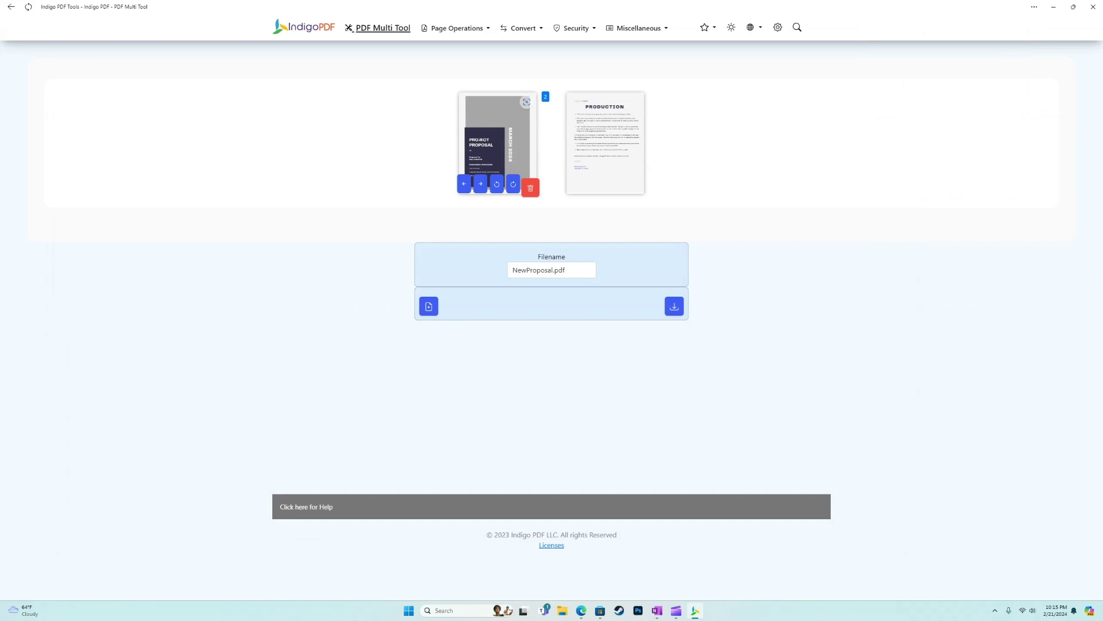
Step: Try rotating and moving the cover page, restore its order, then return to the home tool catalogue
left_click(513, 184)
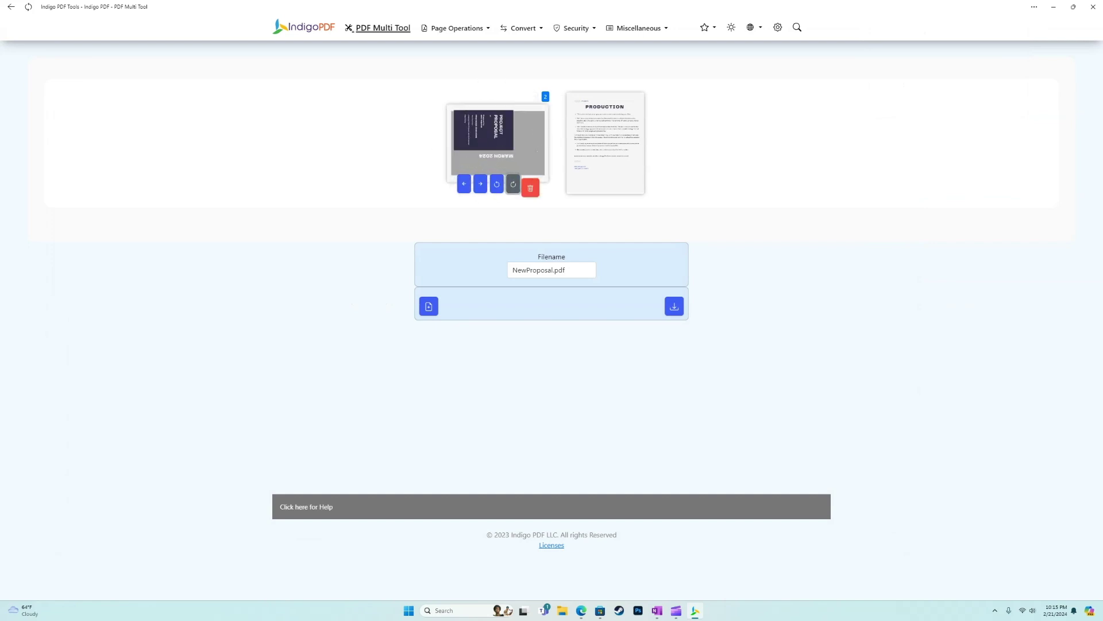
left_click(481, 184)
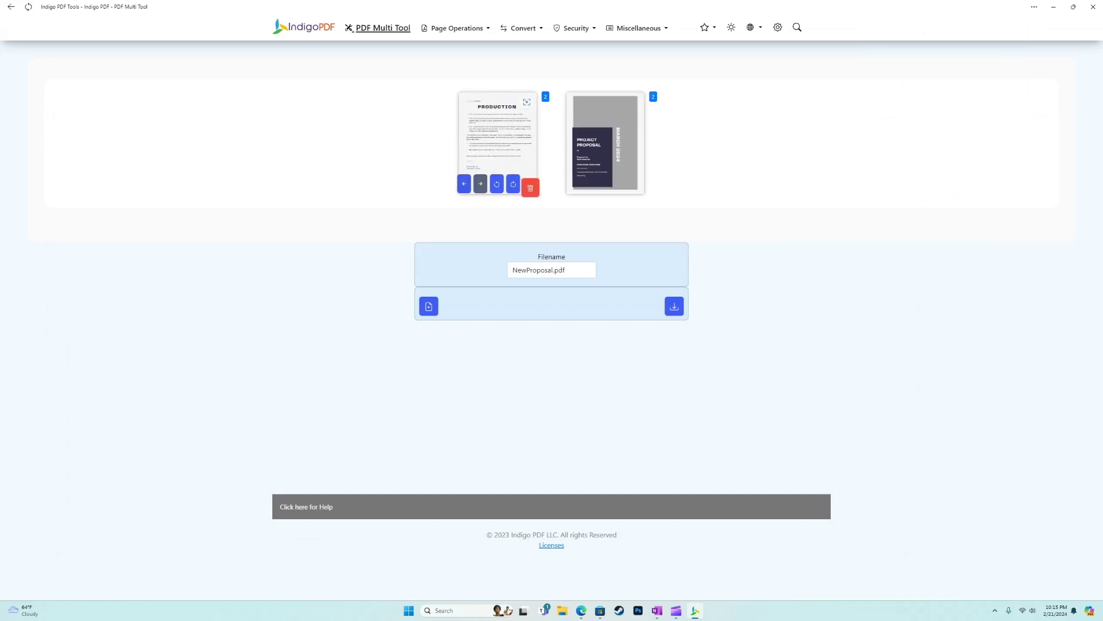
left_click(580, 184)
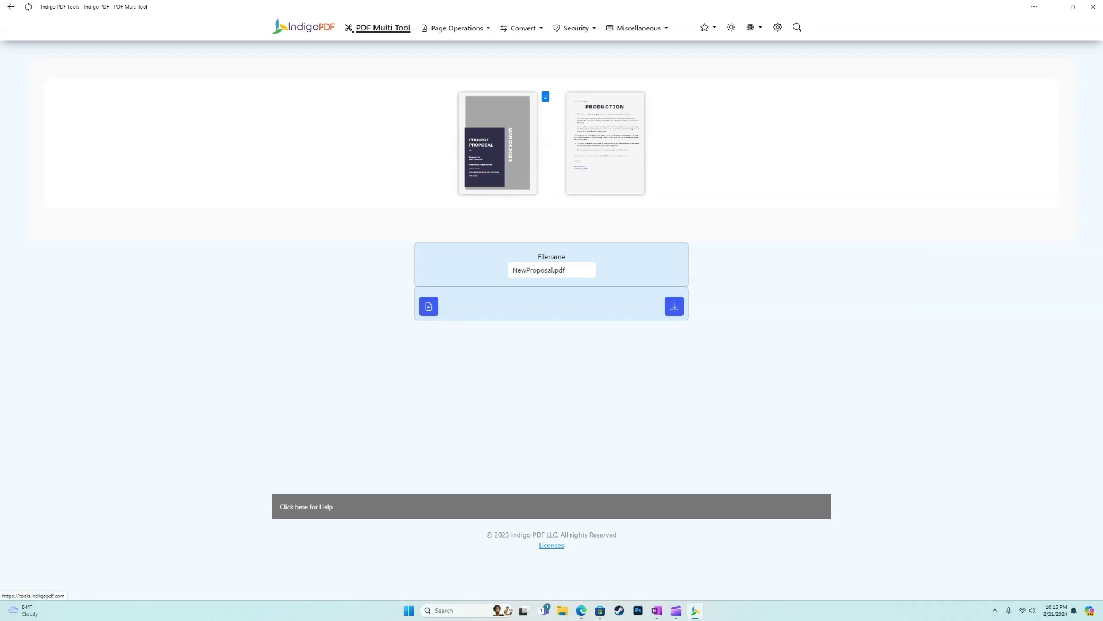
key("alt+Left")
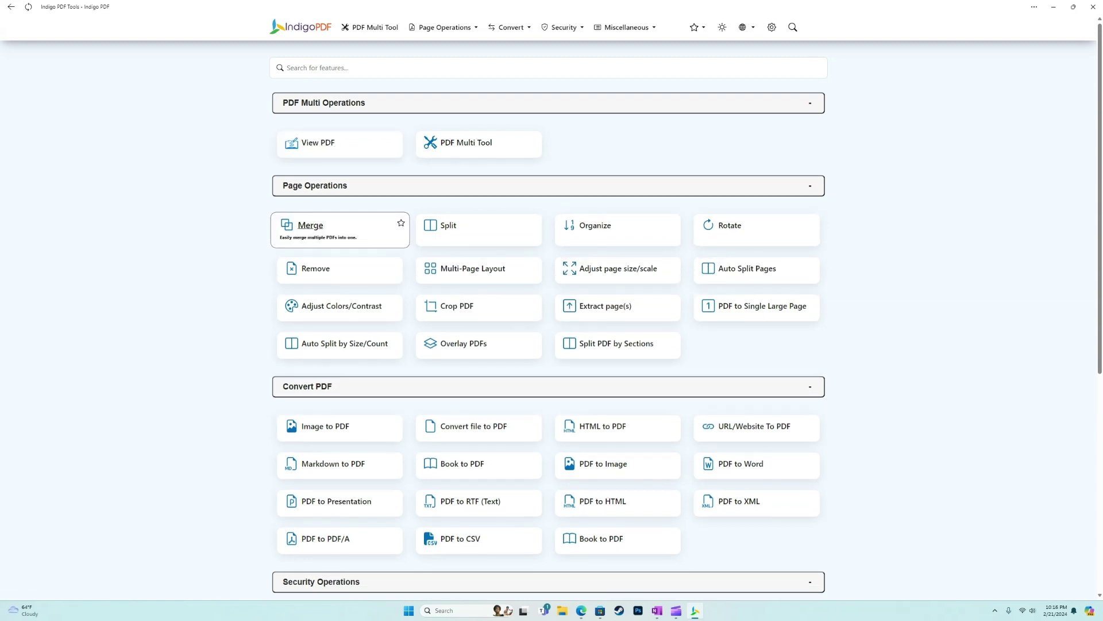
scroll(339, 225, "down", 2)
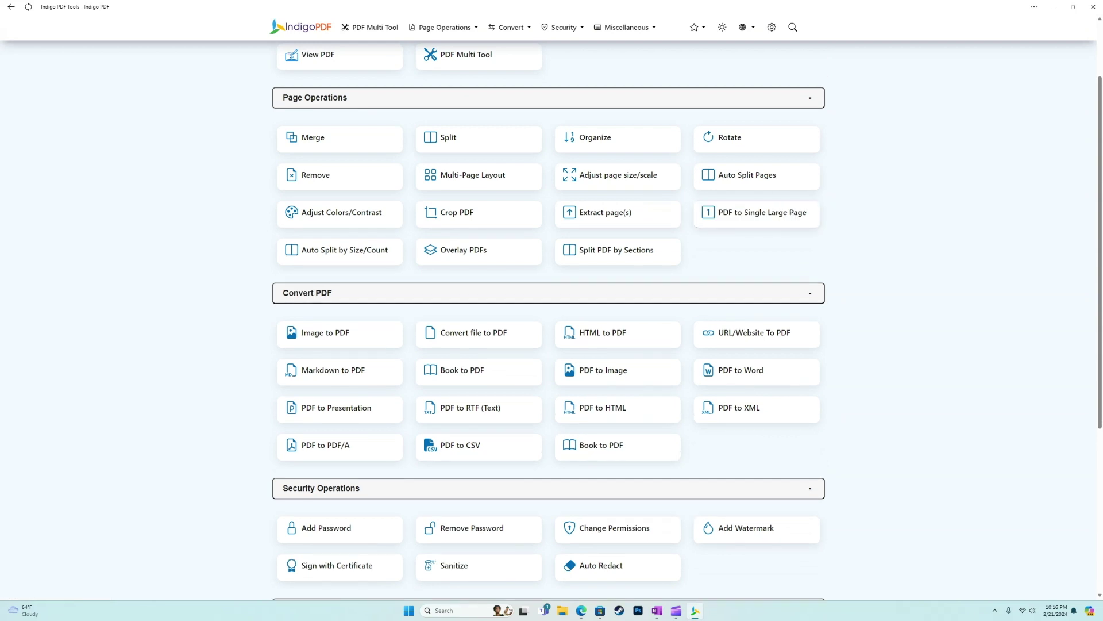
Step: Scroll the home tool grid and open the Image to PDF converter under Convert PDF
scroll(339, 253, "down", 4)
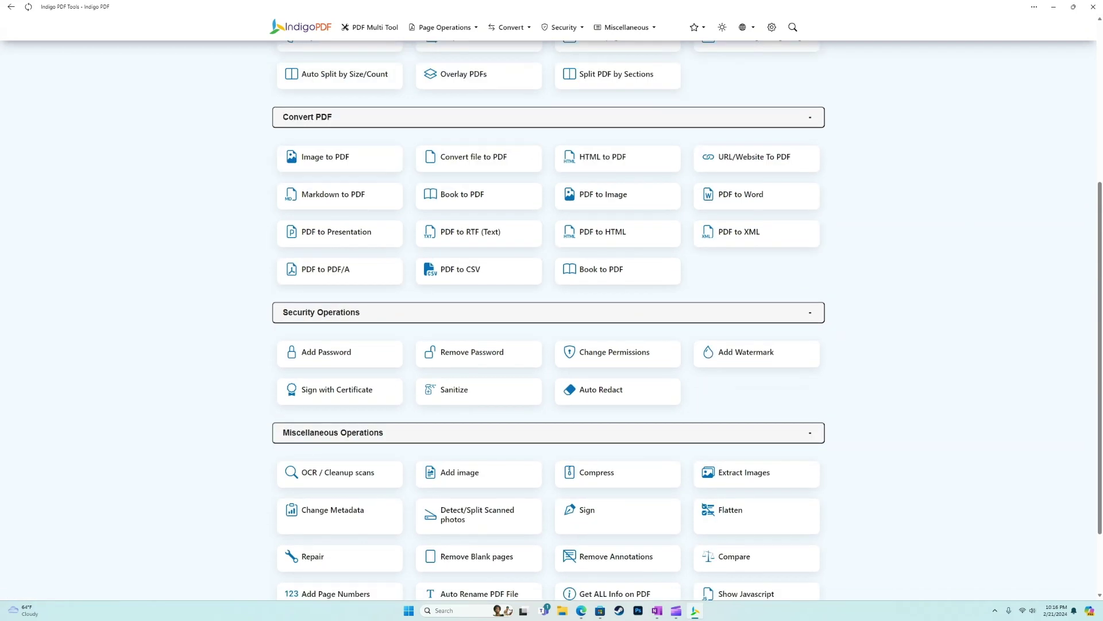
scroll(548, 319, "up", 2)
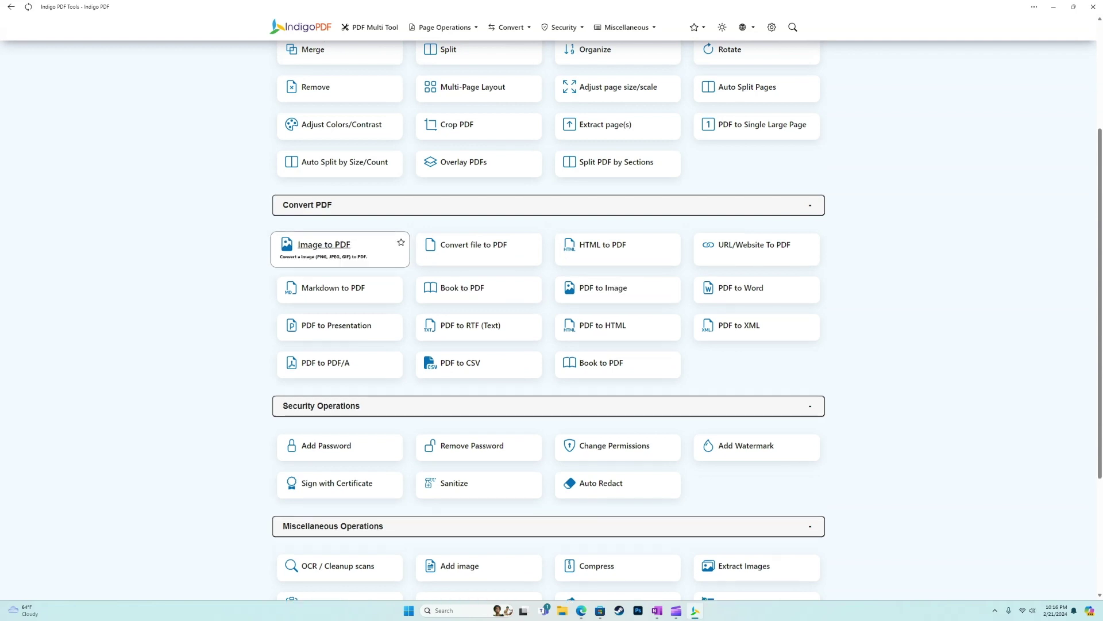
scroll(549, 322, "down", 2)
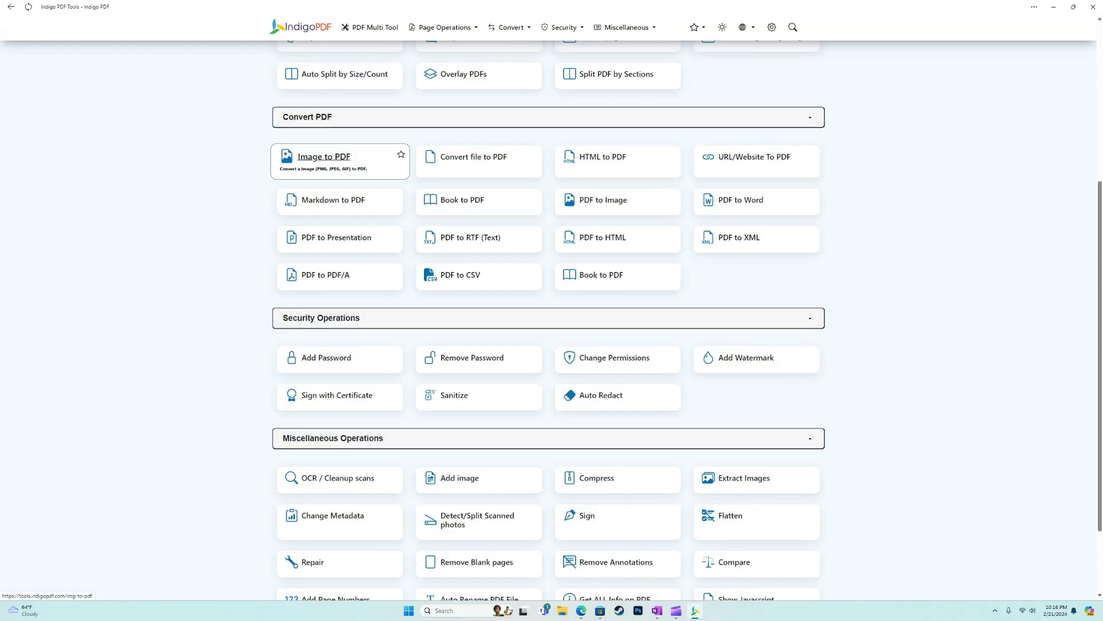
left_click(323, 158)
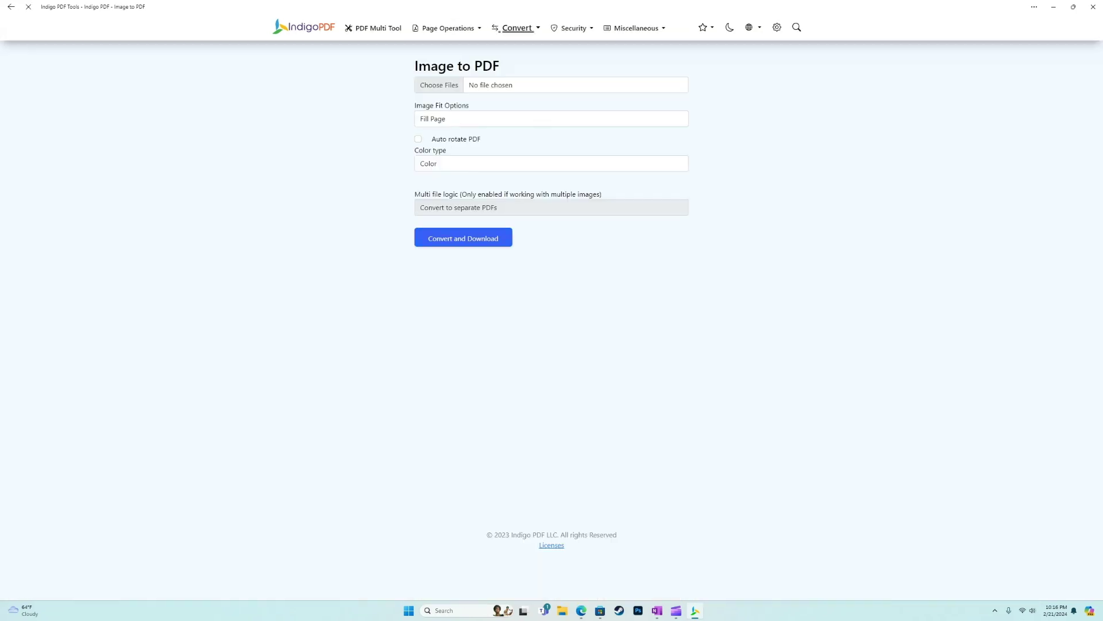
Step: Choose gvm-logo-circle (1).JPG as the image to convert
left_click(439, 85)
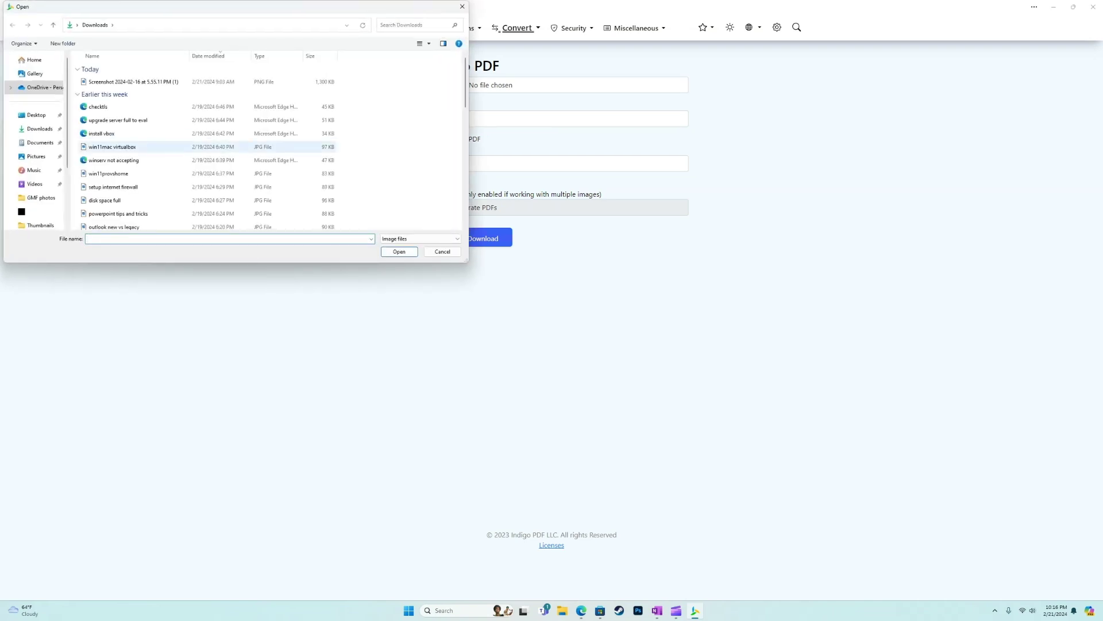
scroll(95, 155, "down", 3)
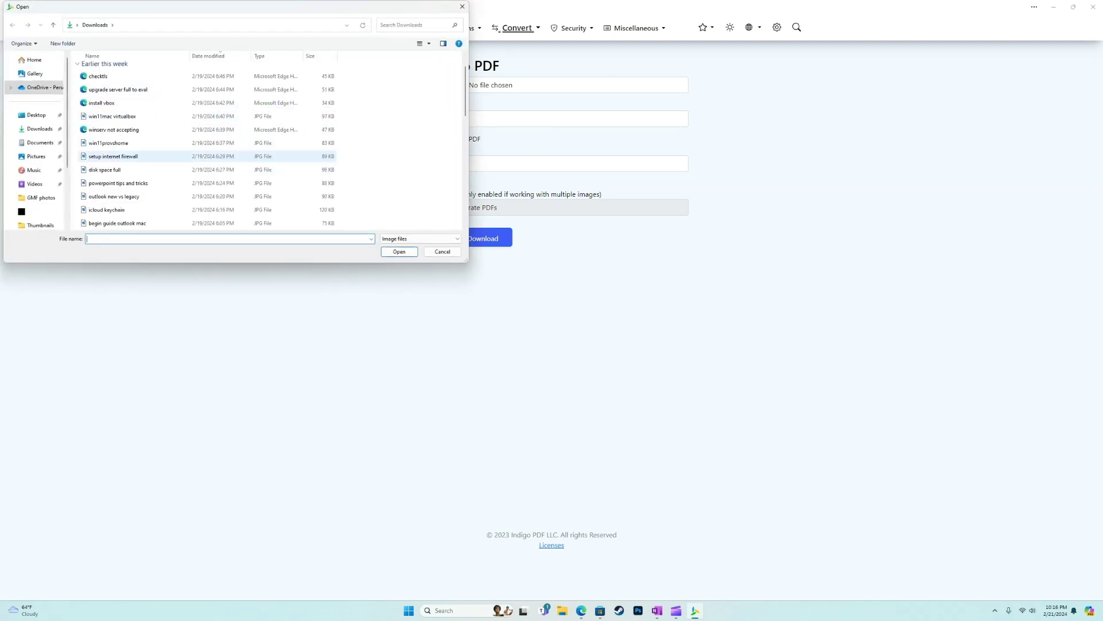
scroll(95, 164, "down", 3)
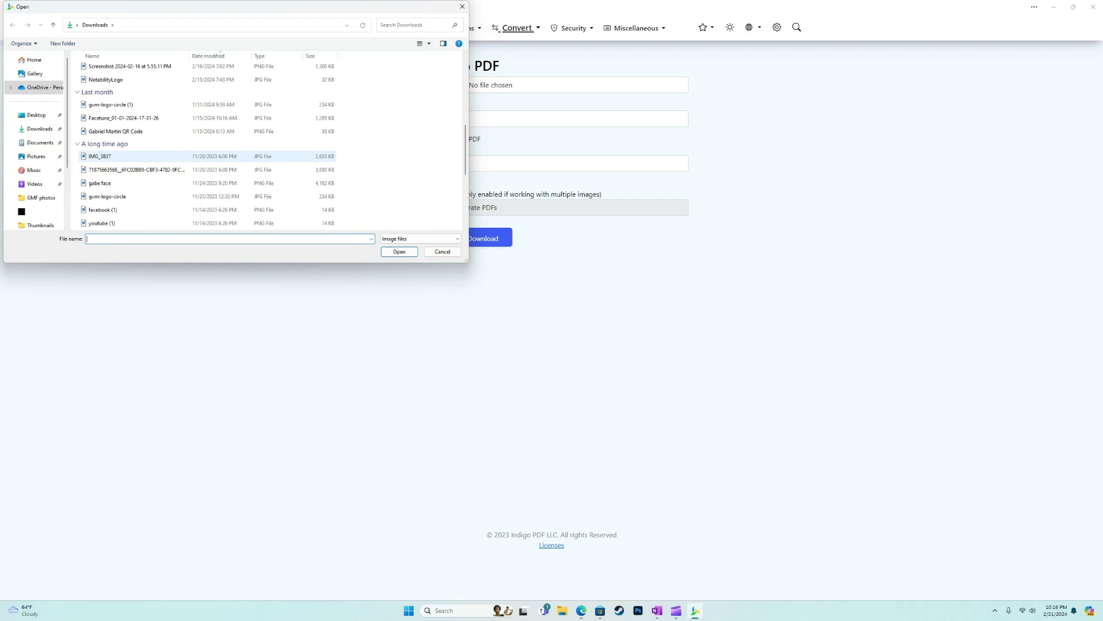
double_click(111, 105)
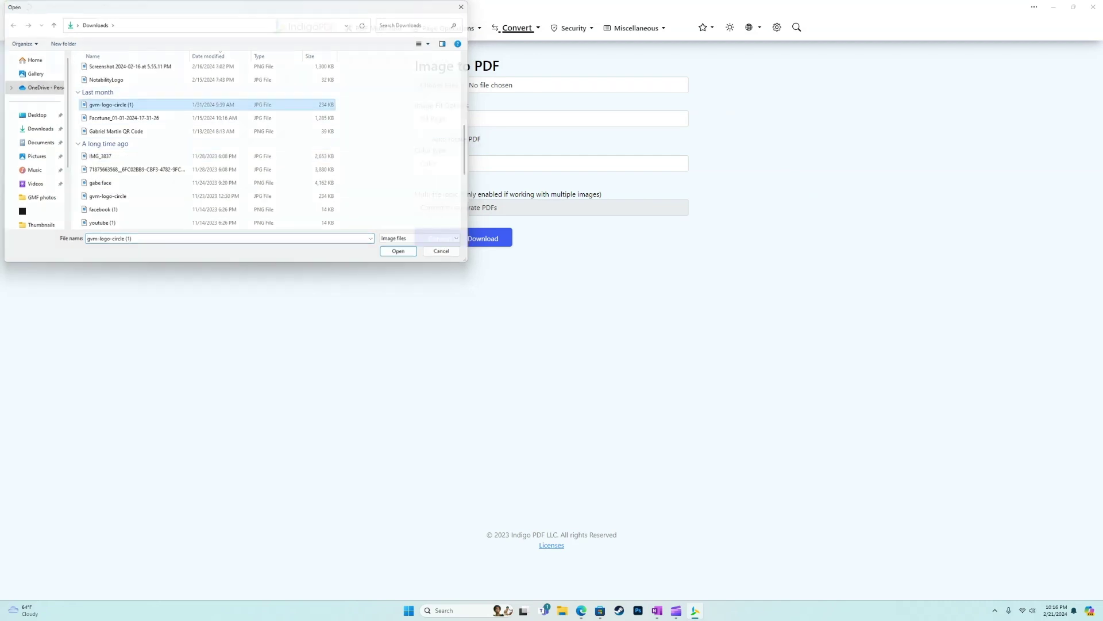
Step: Set Image Fit to Maintain Aspect Ratios and Color type to Grayscale, then convert and download
left_click(551, 118)
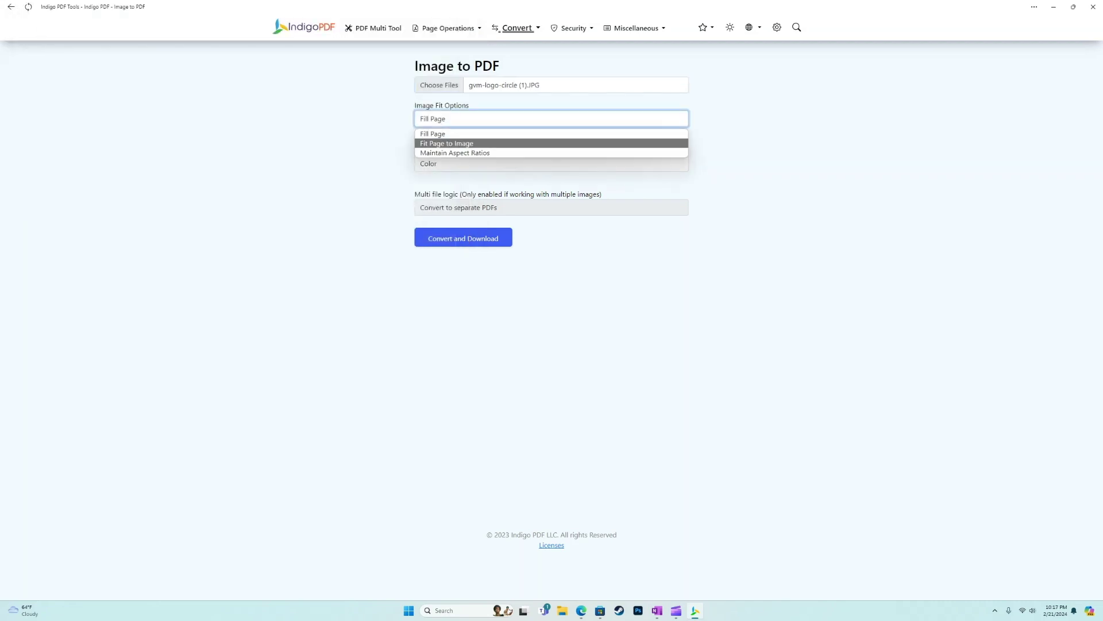
left_click(460, 150)
left_click(551, 163)
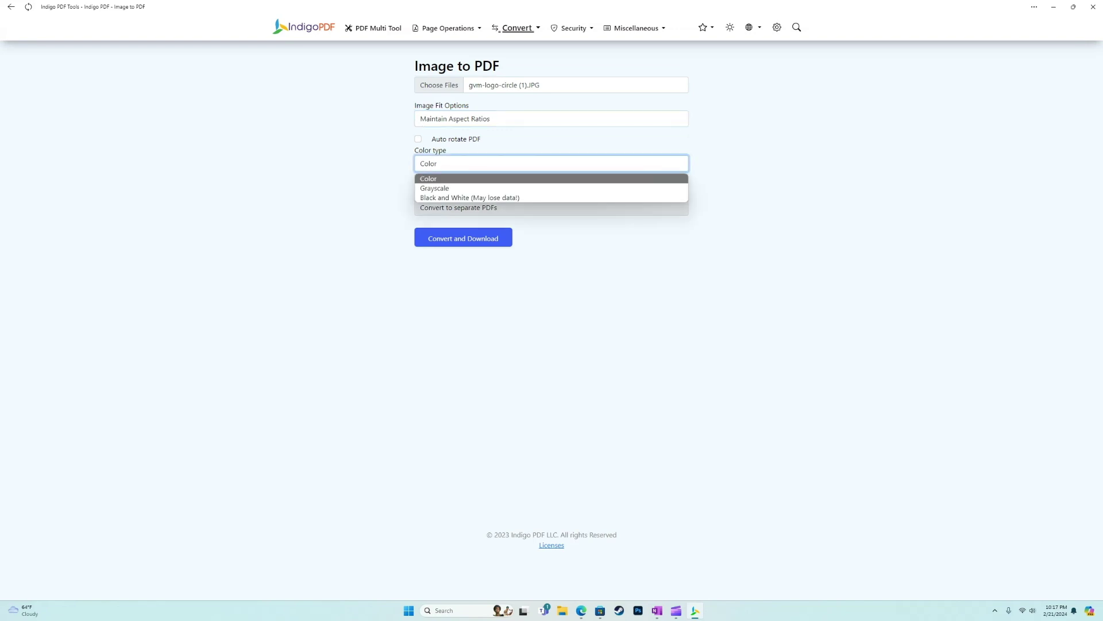
key("Return")
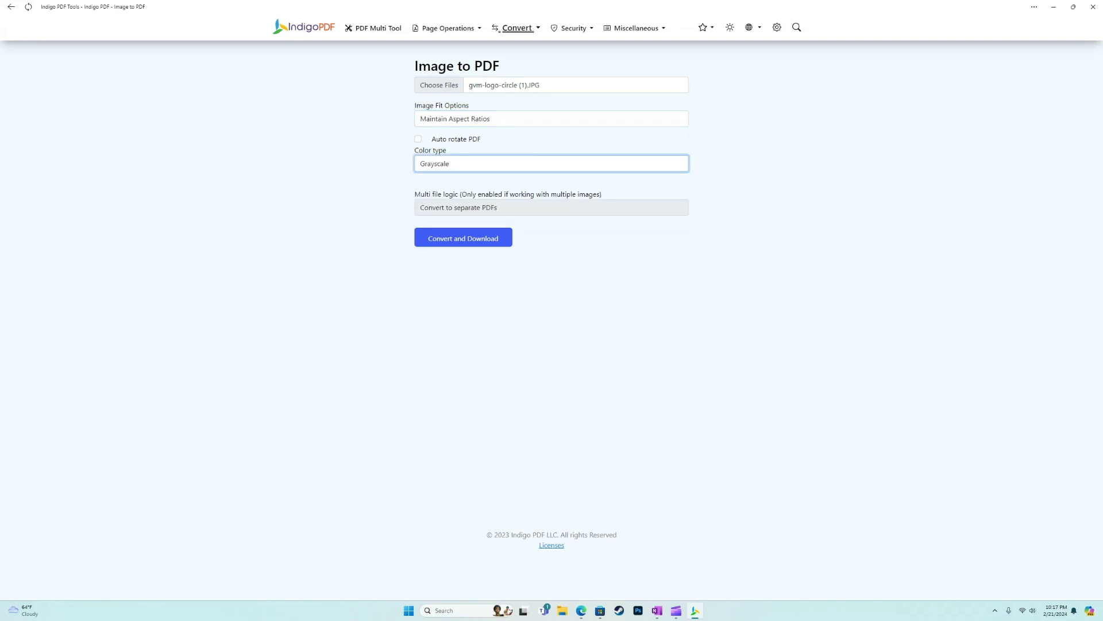
left_click(463, 238)
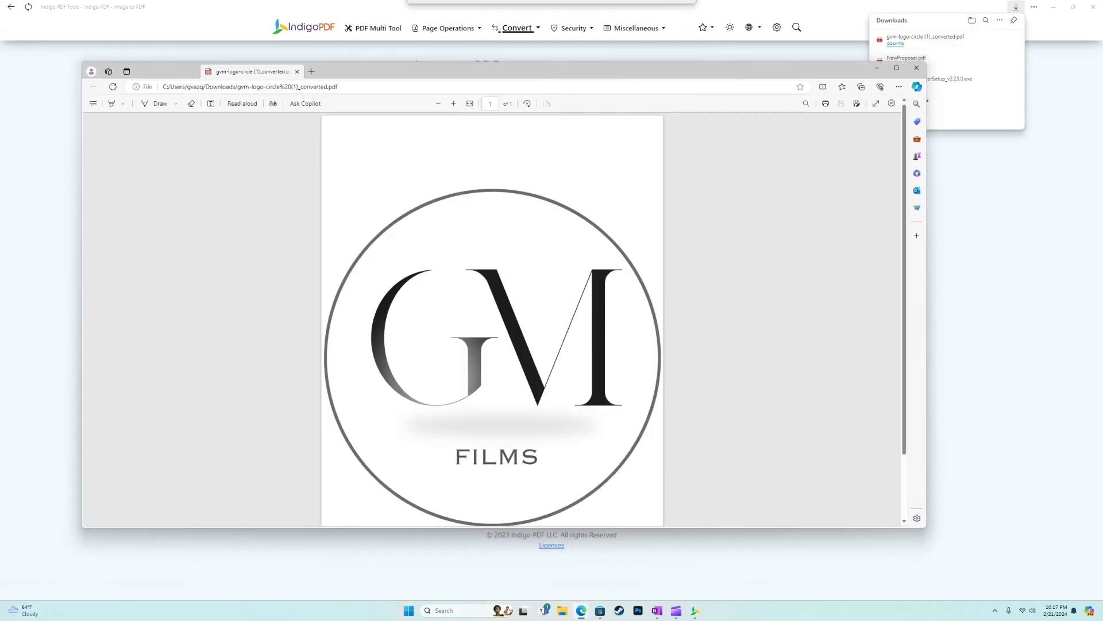
scroll(492, 319, "down", 2)
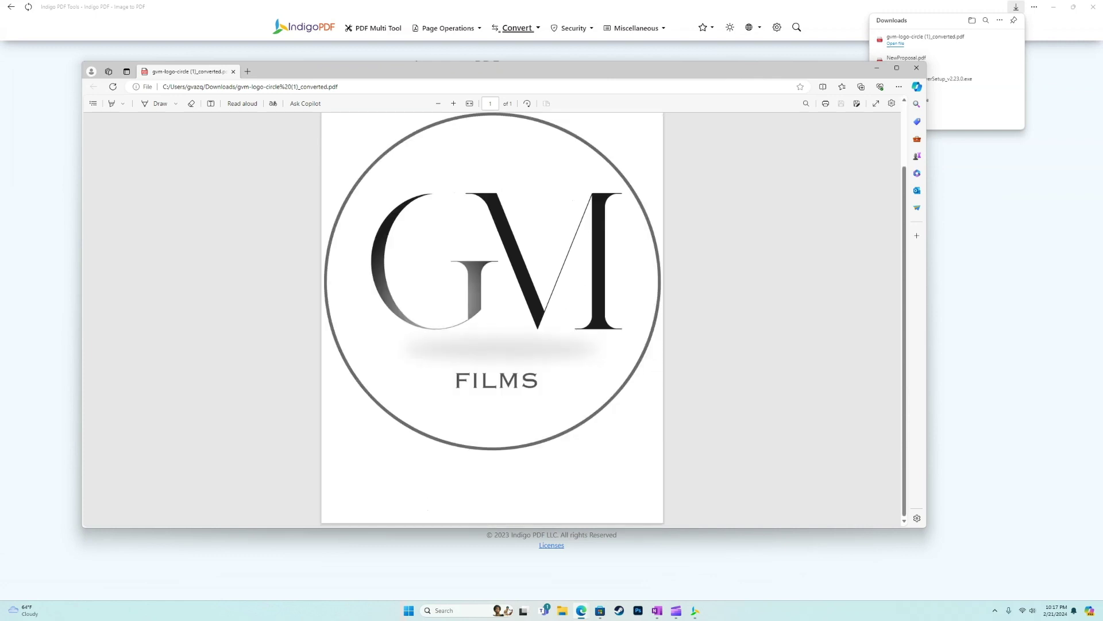
scroll(492, 319, "up", 2)
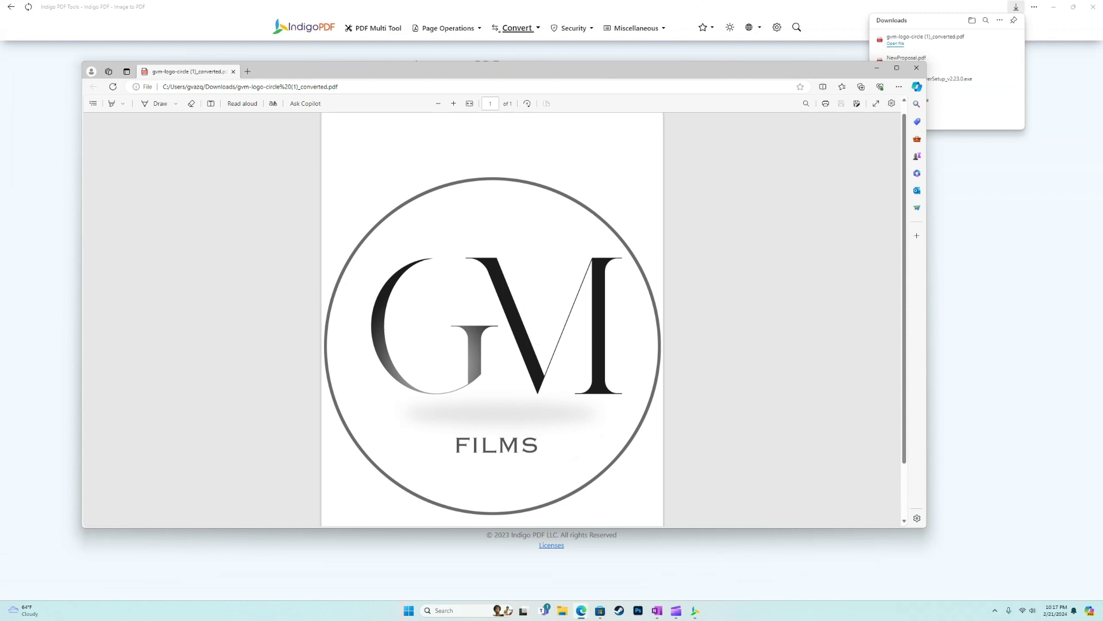
scroll(492, 319, "down", 2)
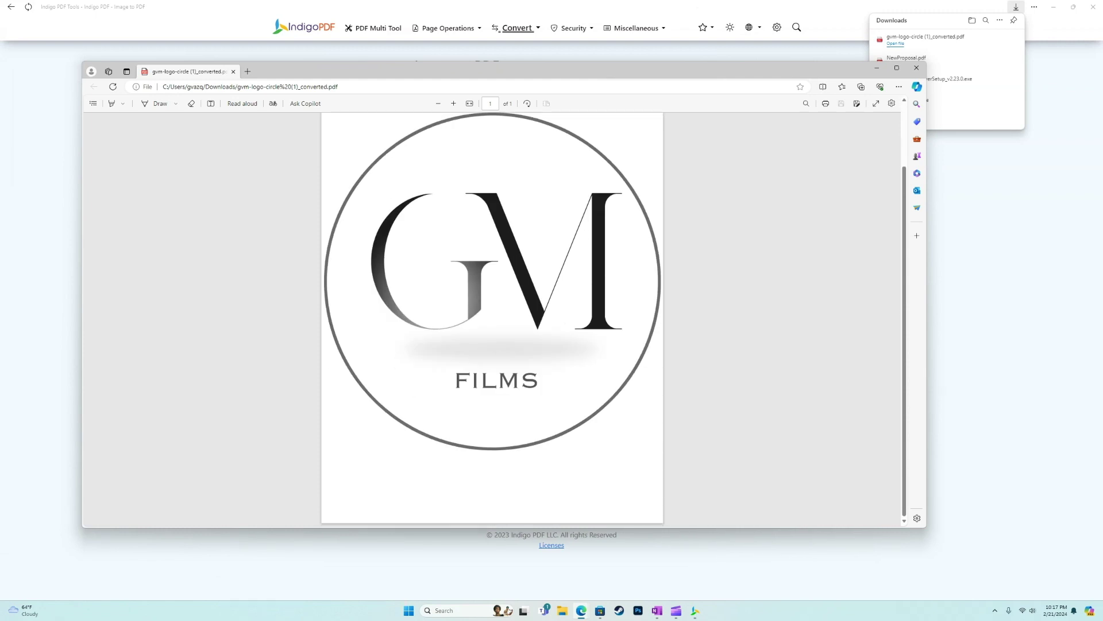
scroll(492, 319, "up", 3)
left_click(917, 67)
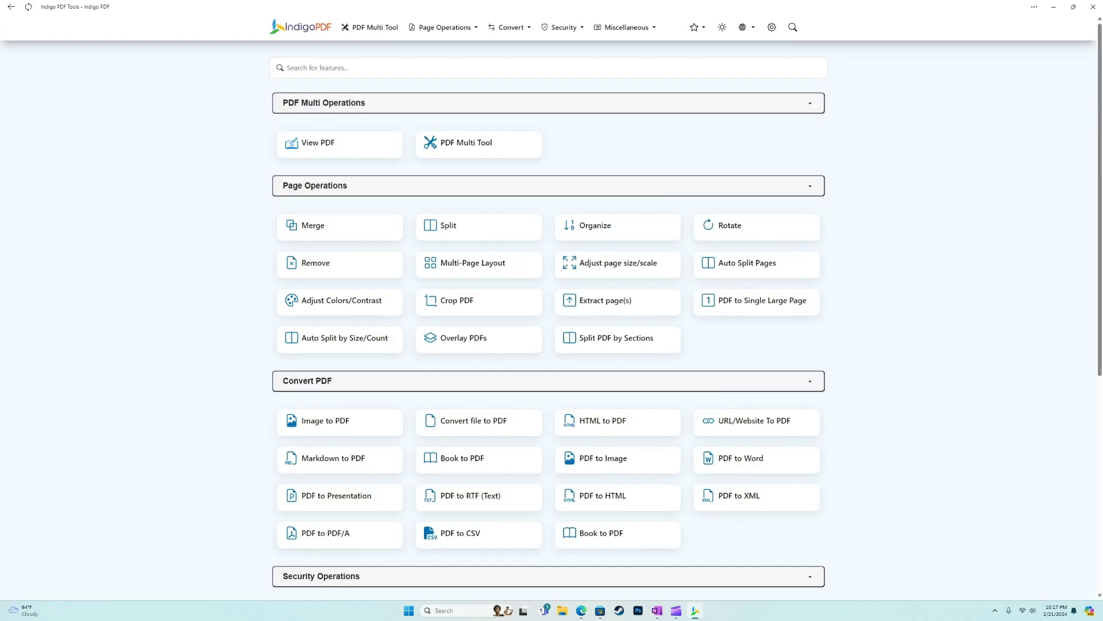
Step: Scroll the home catalogue down to the Security Operations tools
scroll(480, 215, "down", 2)
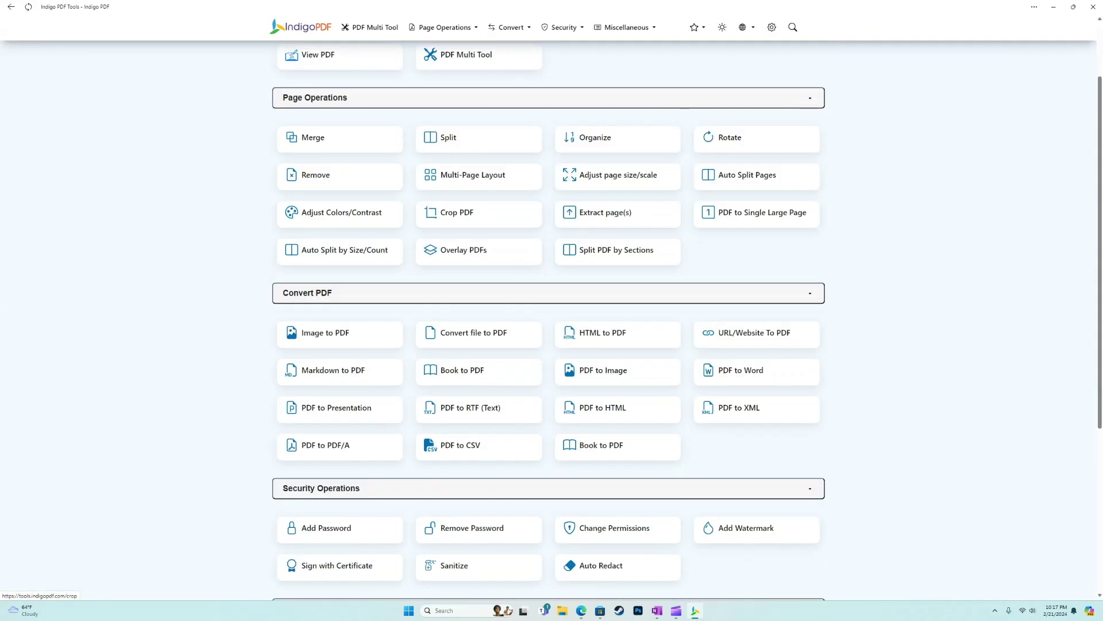
scroll(478, 172, "up", 2)
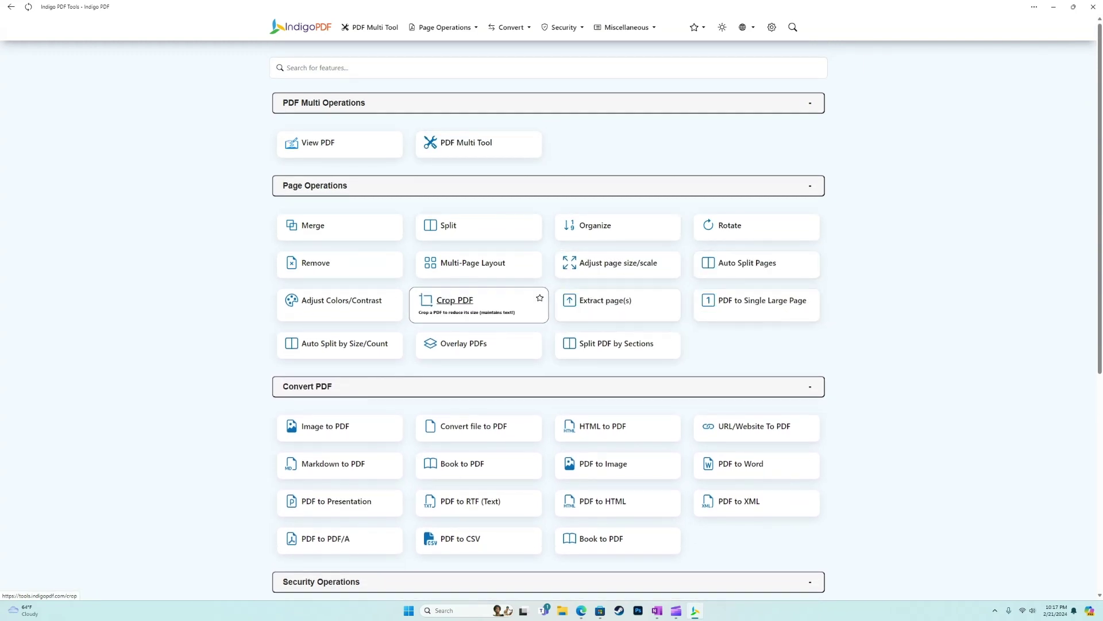
scroll(339, 344, "down", 4)
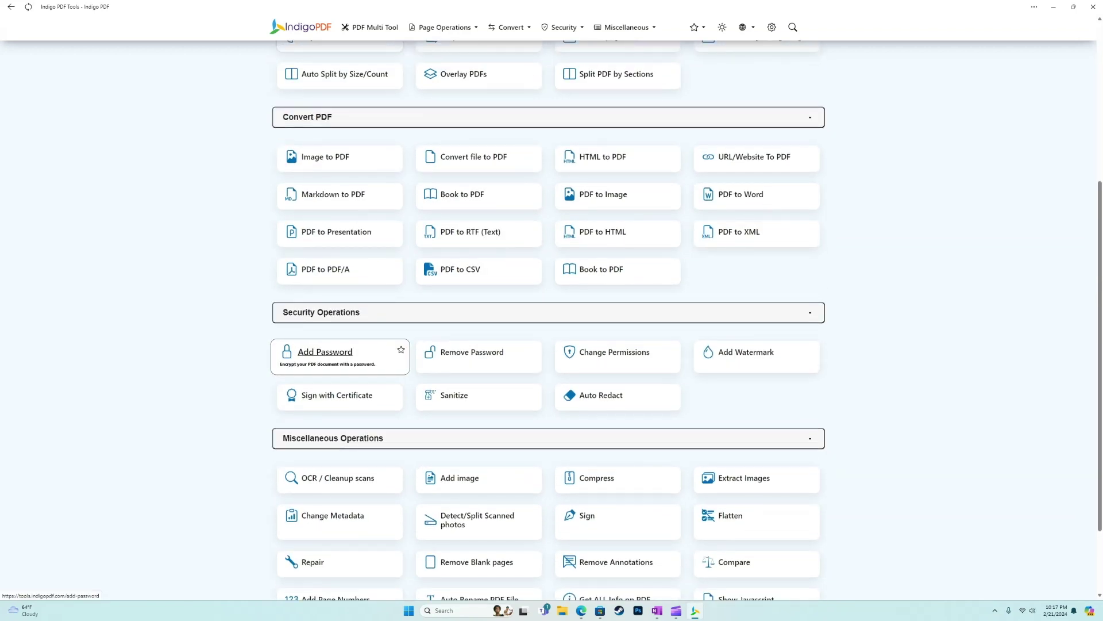
Step: In Add Password, select NewProposal.pdf and fill in the owner and user passwords
left_click(325, 352)
left_click(439, 96)
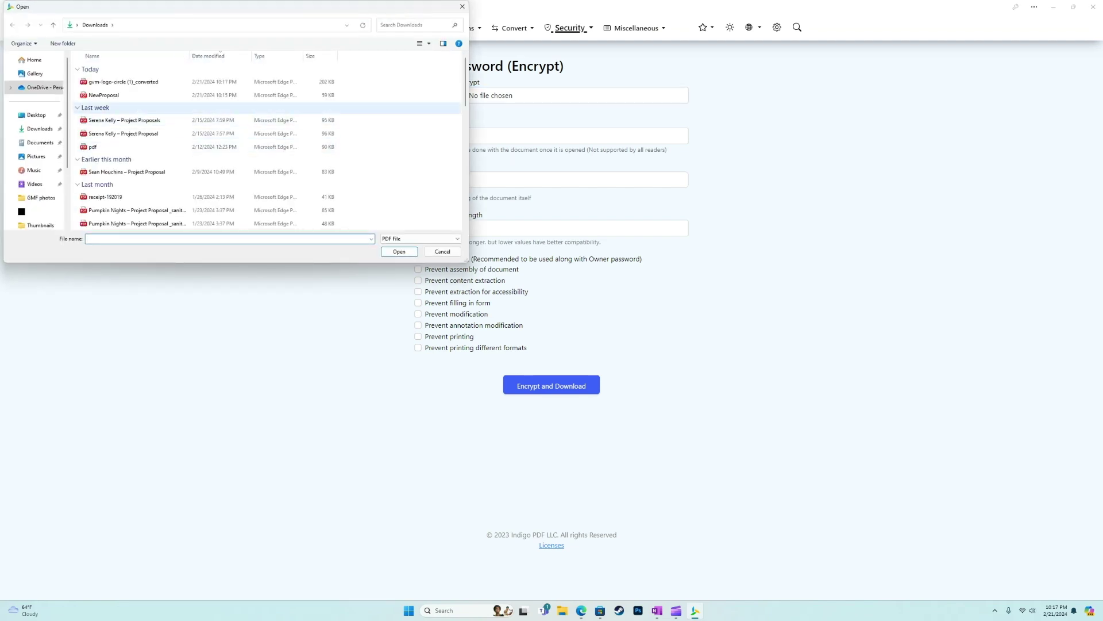
double_click(103, 95)
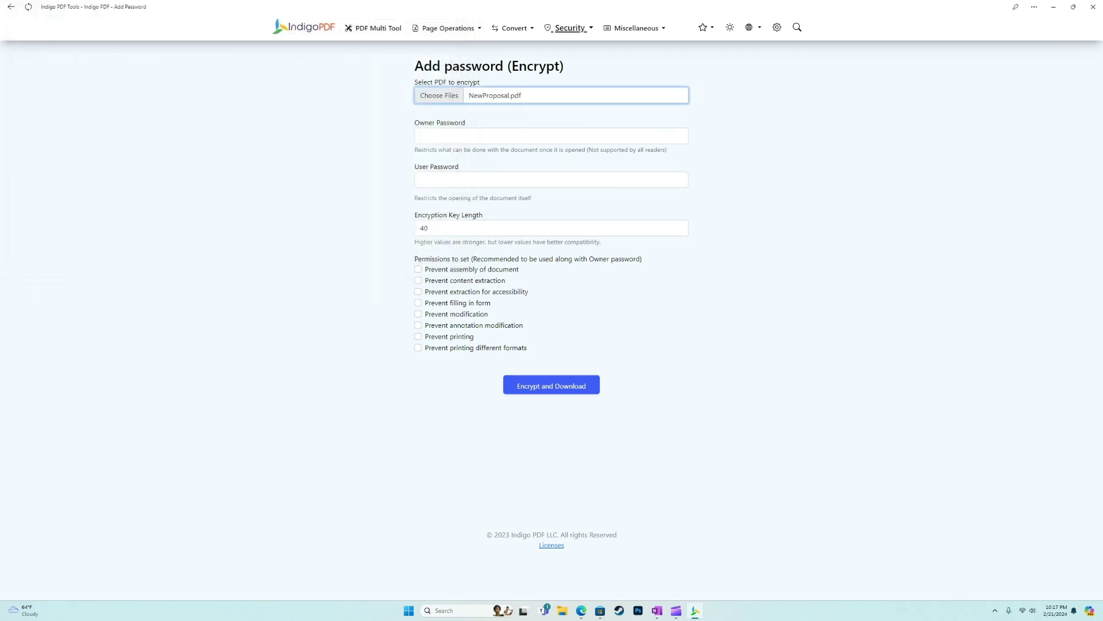
left_click(420, 136)
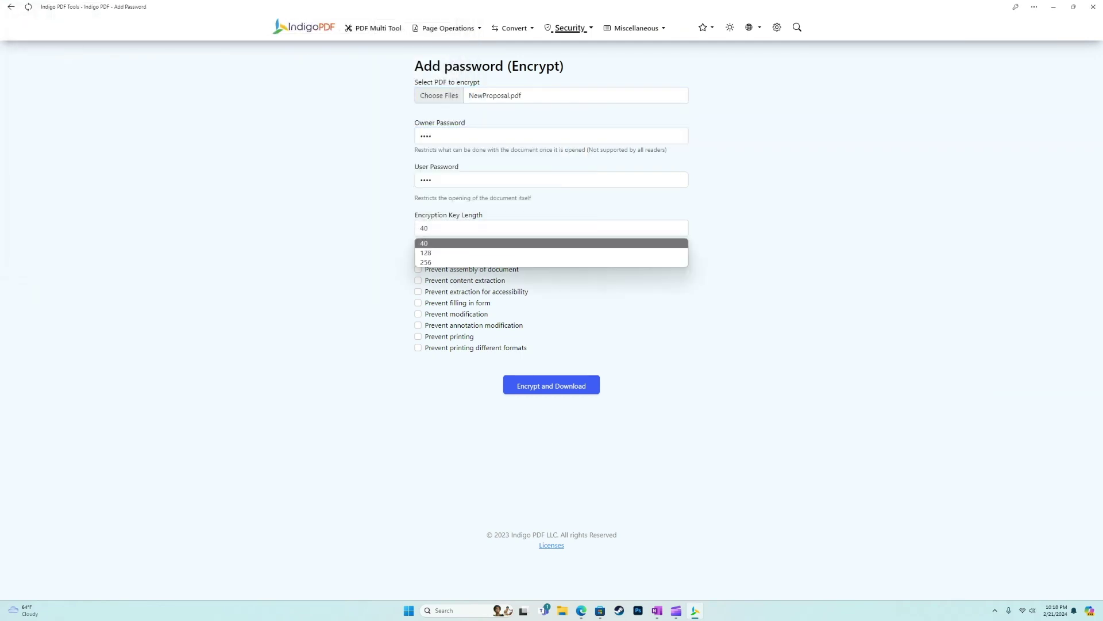
key("Escape")
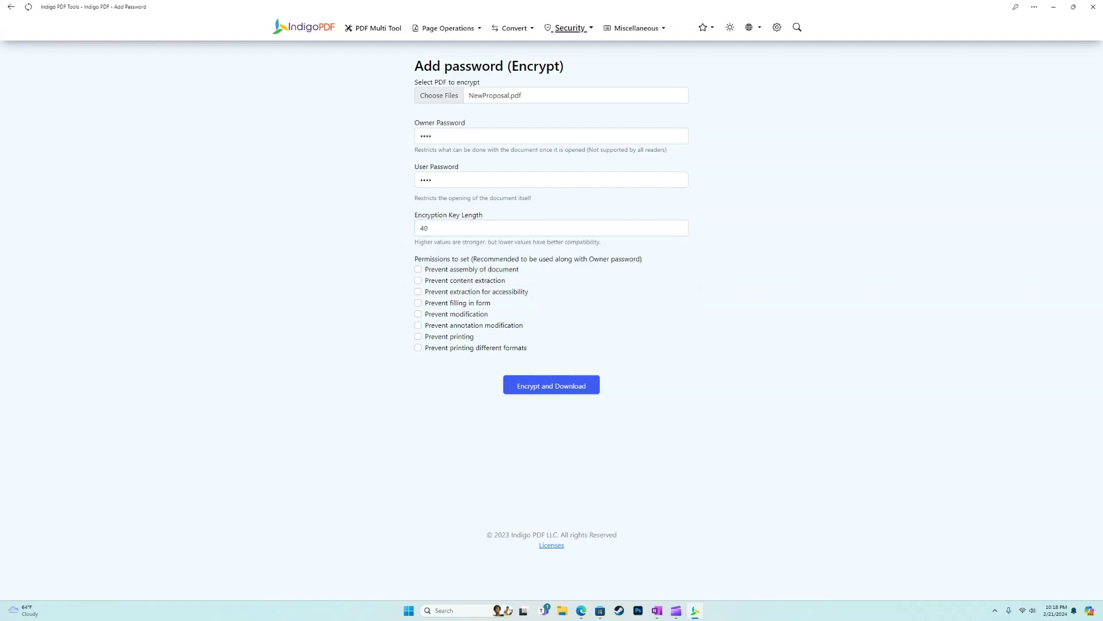
Step: Block all eight permissions, then encrypt and download NewProposal_passworded.pdf and open it
key("Tab")
key("space")
key("Tab")
key("space")
key("Tab")
key("space")
key("Tab")
key("space")
key("Tab")
key("space")
key("Tab")
key("space")
key("Tab")
key("space")
key("Tab")
key("space")
key("Tab")
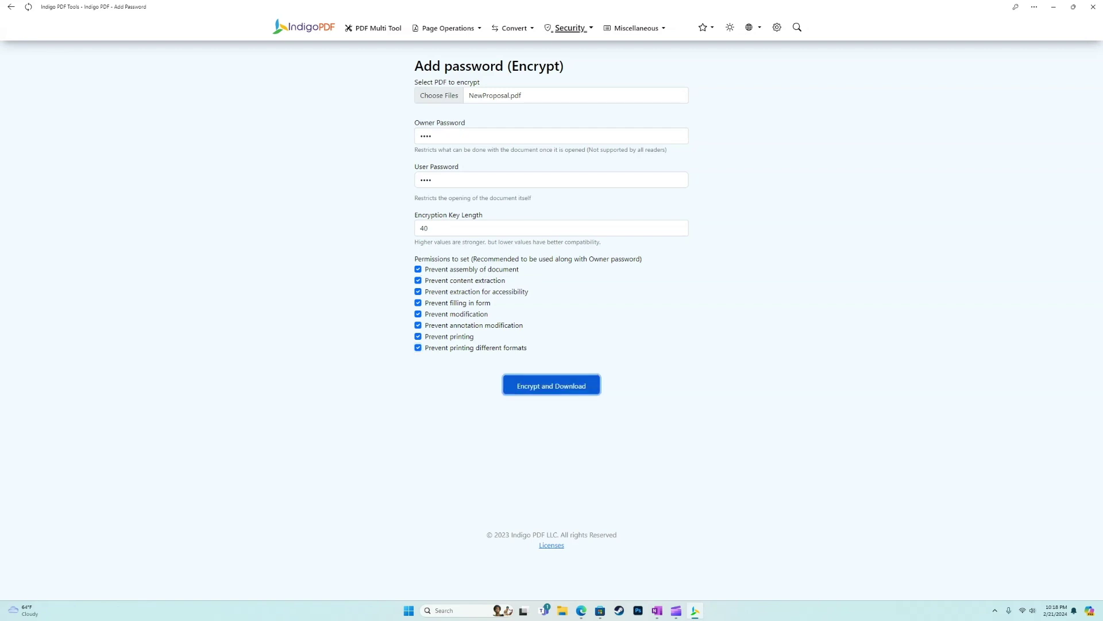
key("Return")
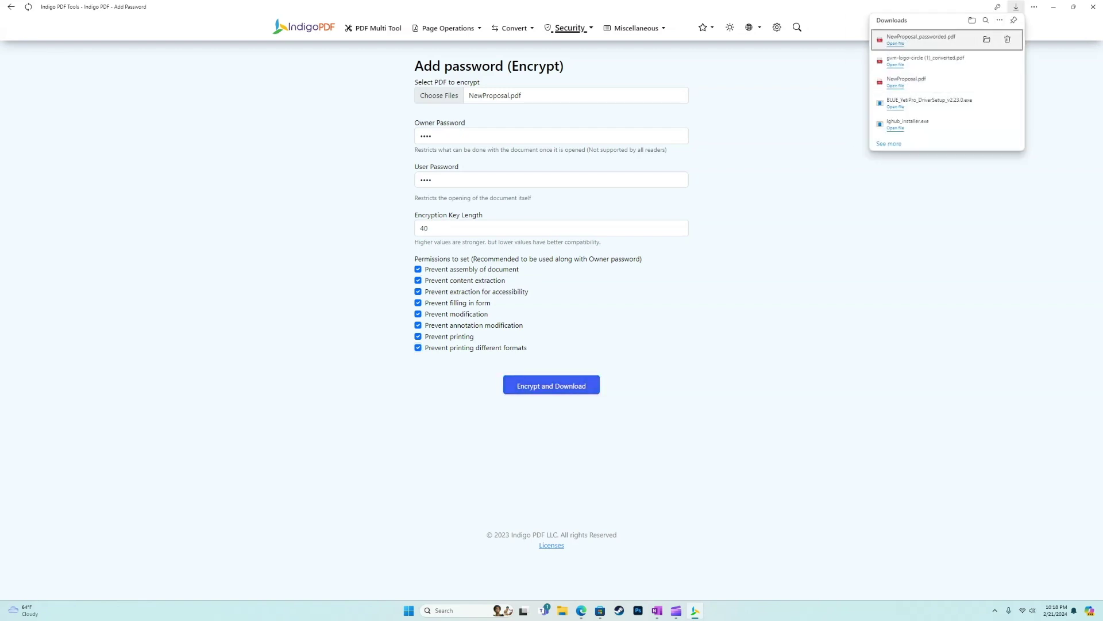
key("Return")
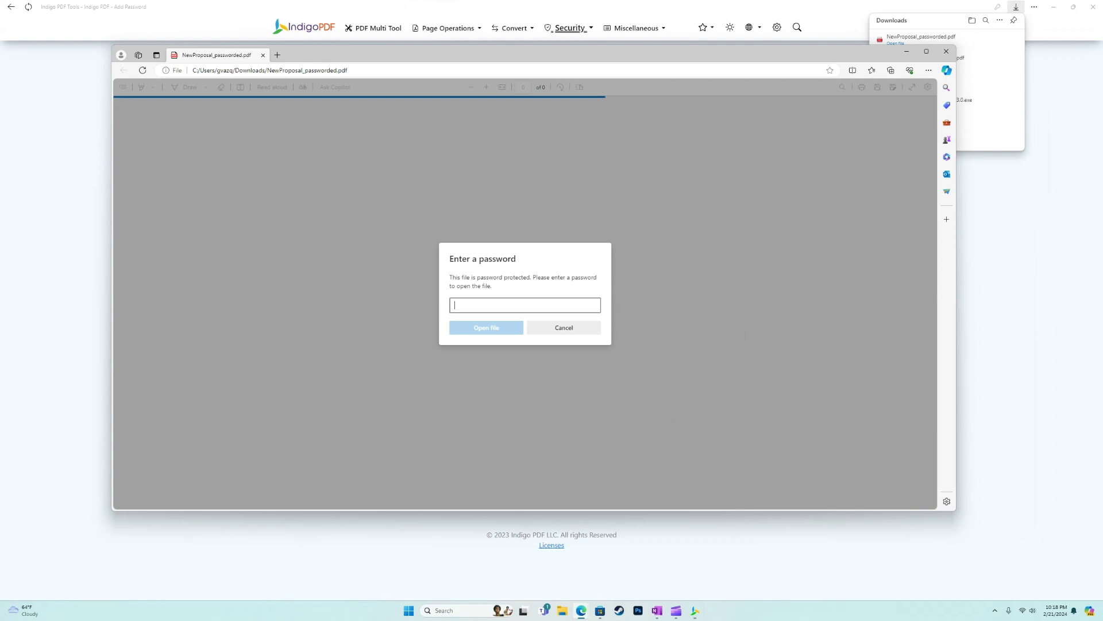
Step: Enter the document password to open NewProposal_passworded.pdf and scroll through it
type("123")
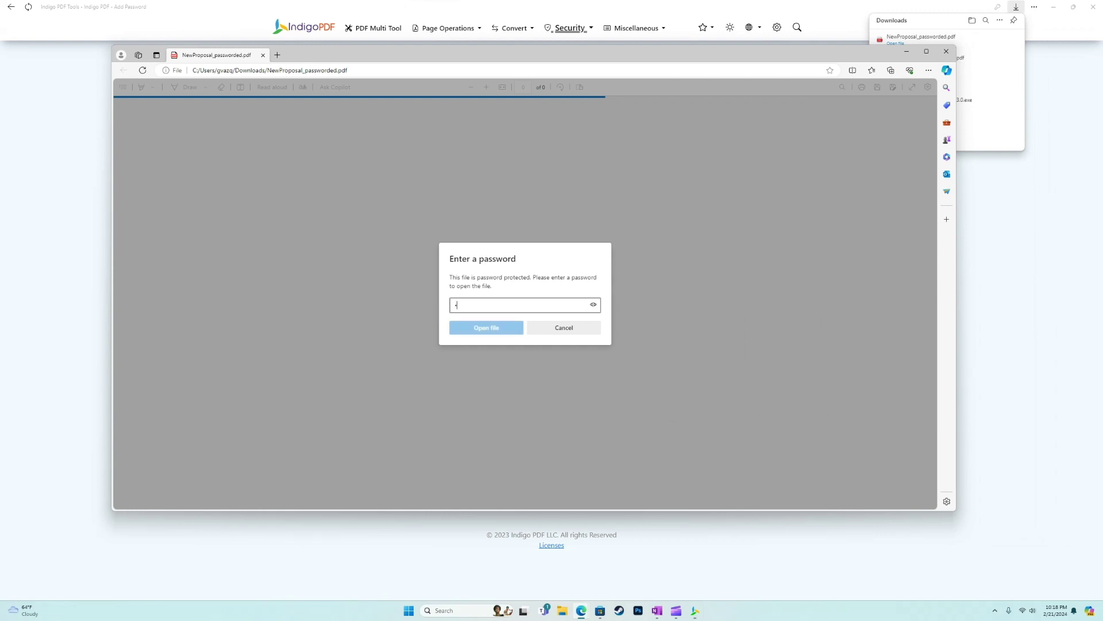
key("Return")
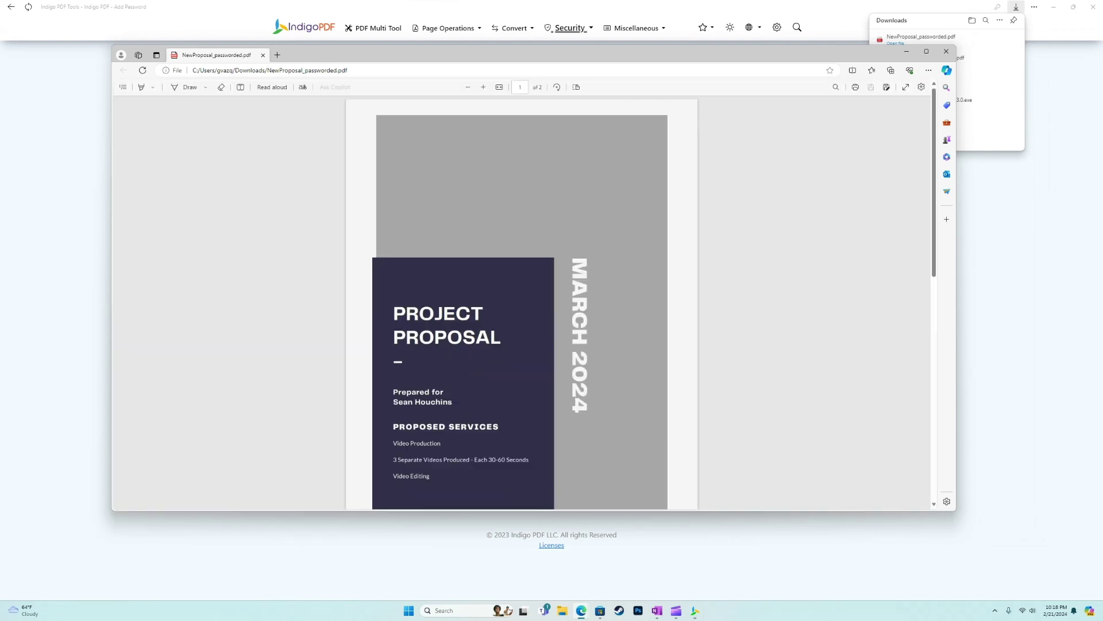
scroll(522, 298, "down", 3)
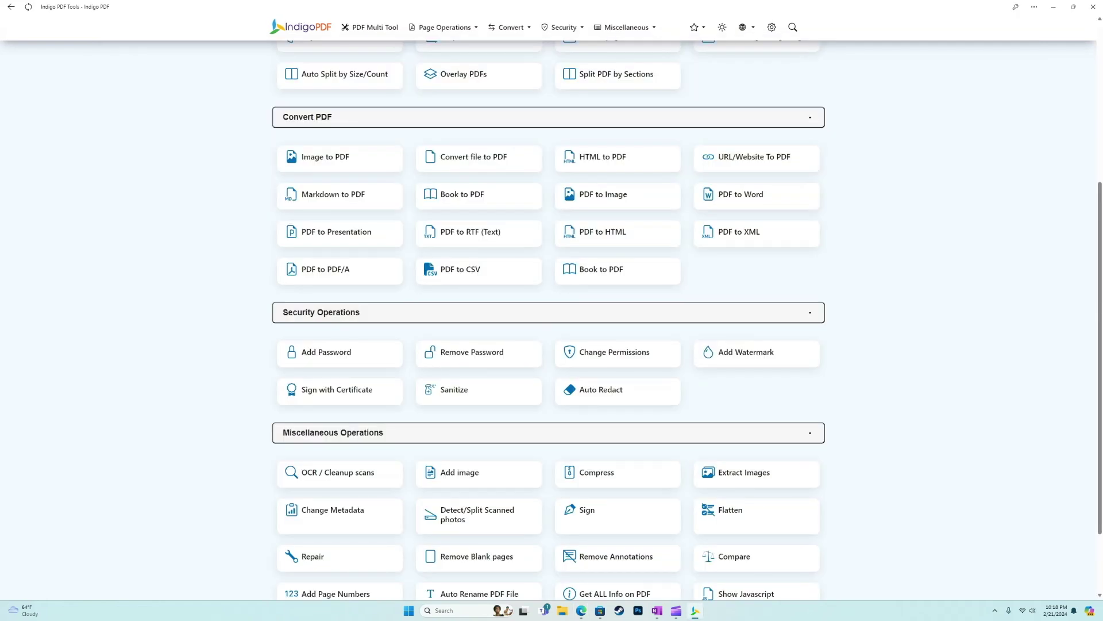
Step: Decrypt NewProposal_passworded.pdf with its password, download the unlocked copy, and return to the catalogue
left_click(539, 350)
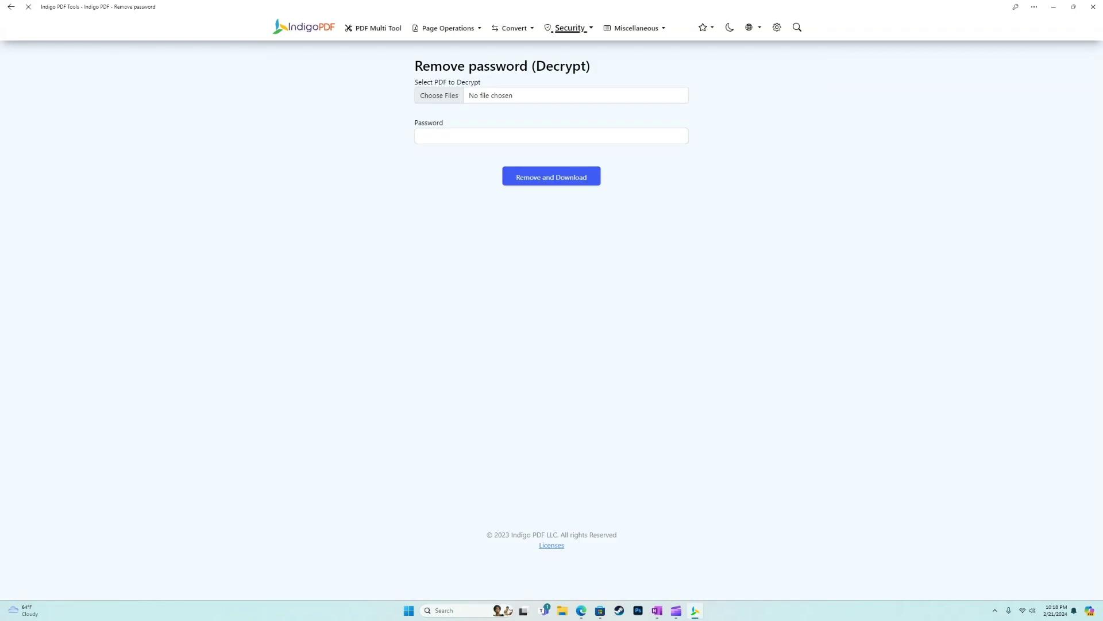
left_click(439, 95)
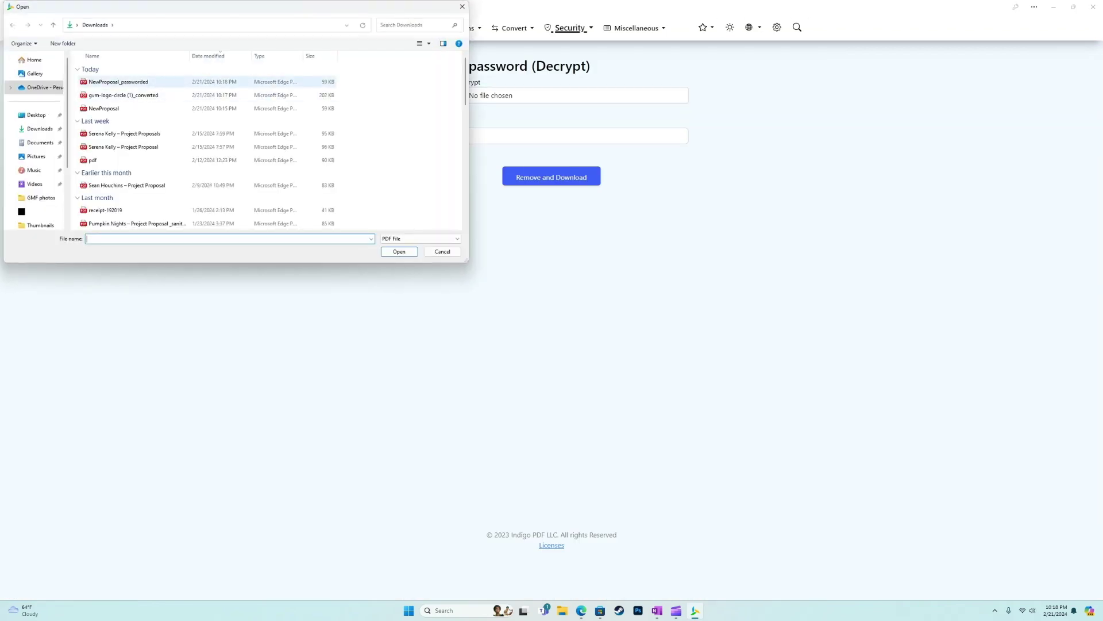
double_click(117, 81)
left_click(551, 136)
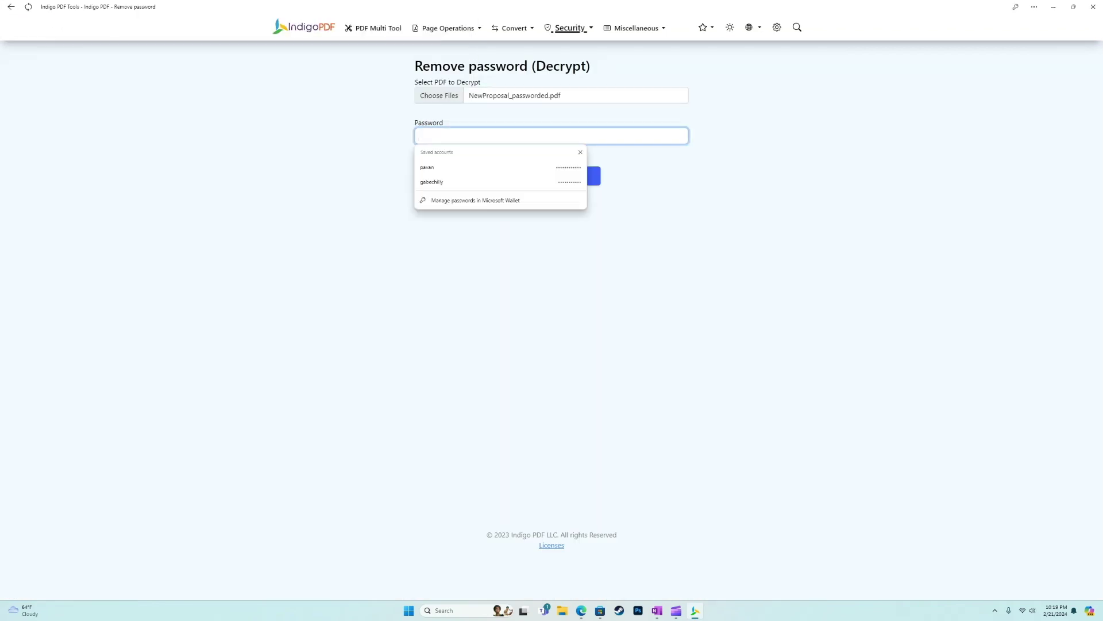
type("123")
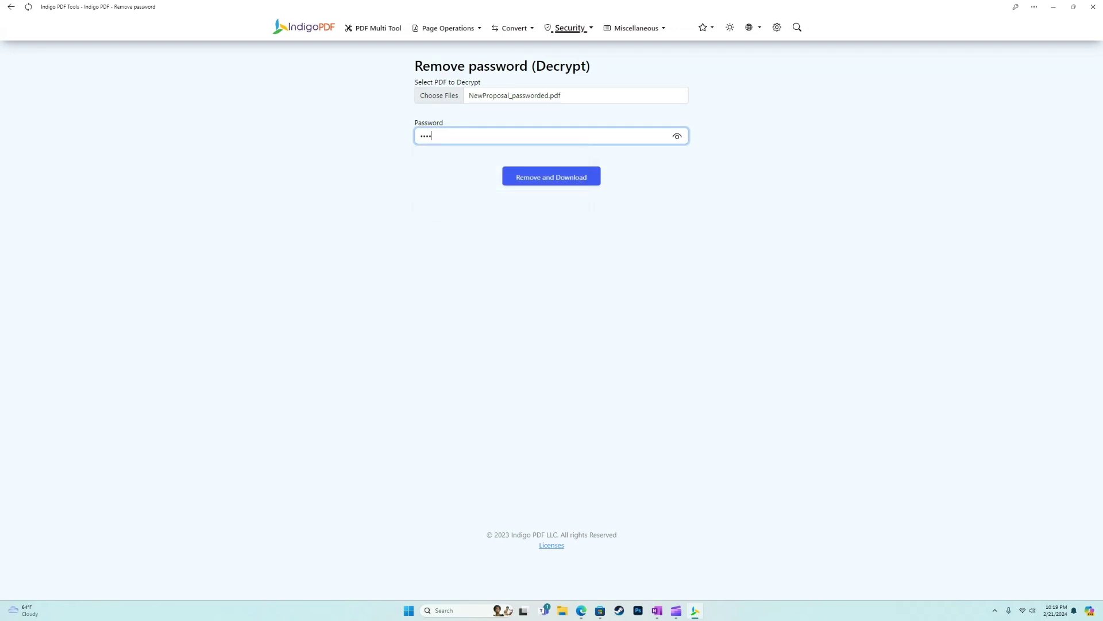
key("Return")
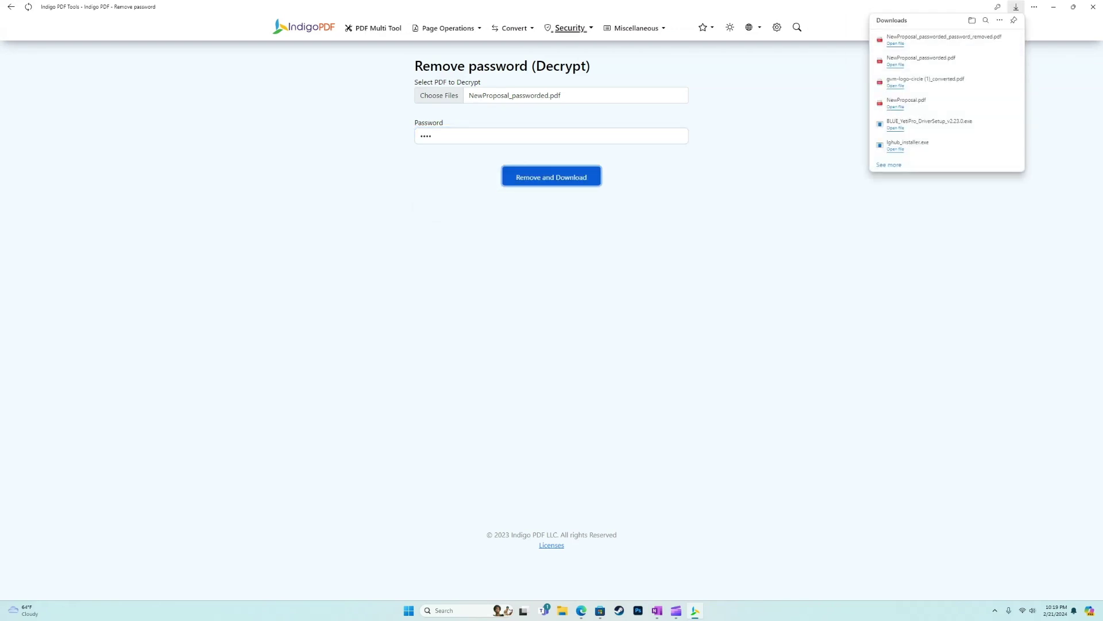
key("alt+Left")
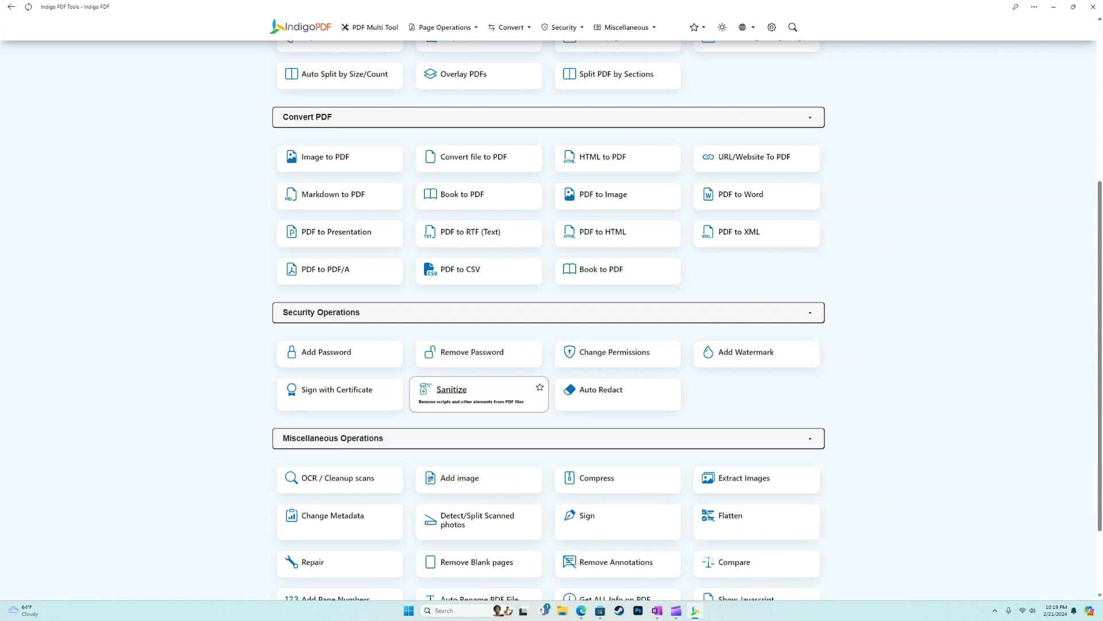
Step: Sanitize the password-removed proposal, also stripping links and fonts, and download the result
left_click(454, 389)
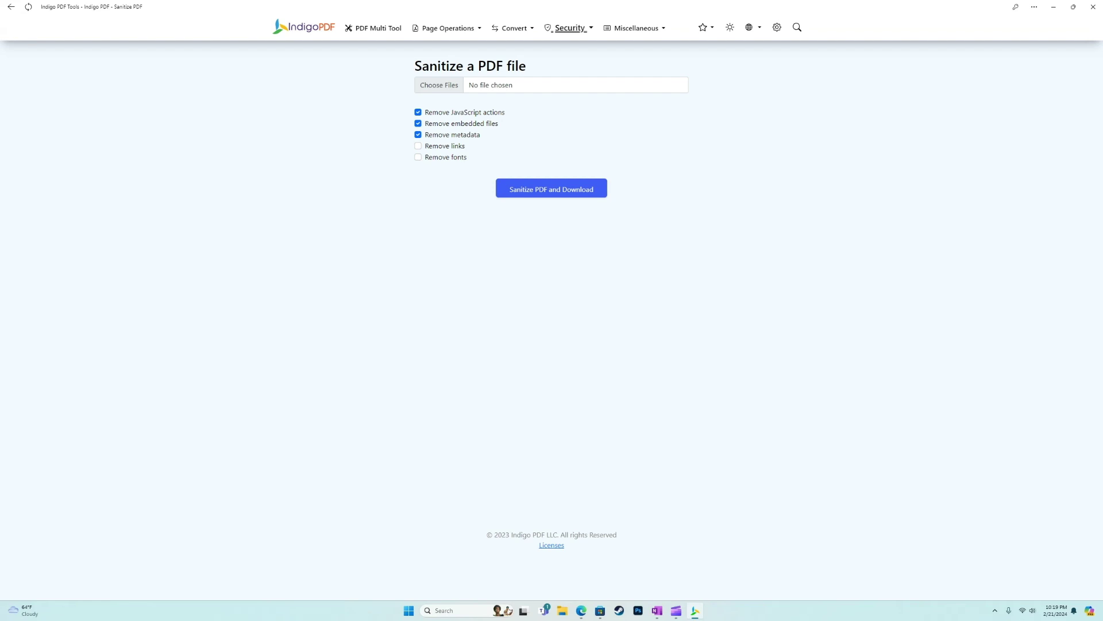
left_click(418, 145)
left_click(418, 157)
left_click(439, 85)
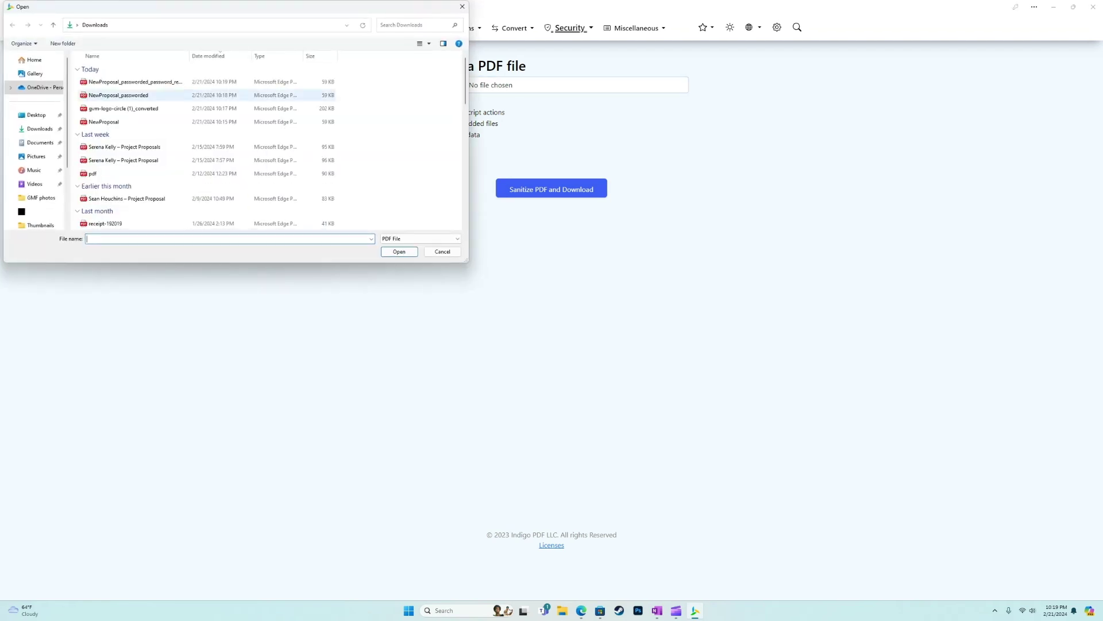
double_click(136, 82)
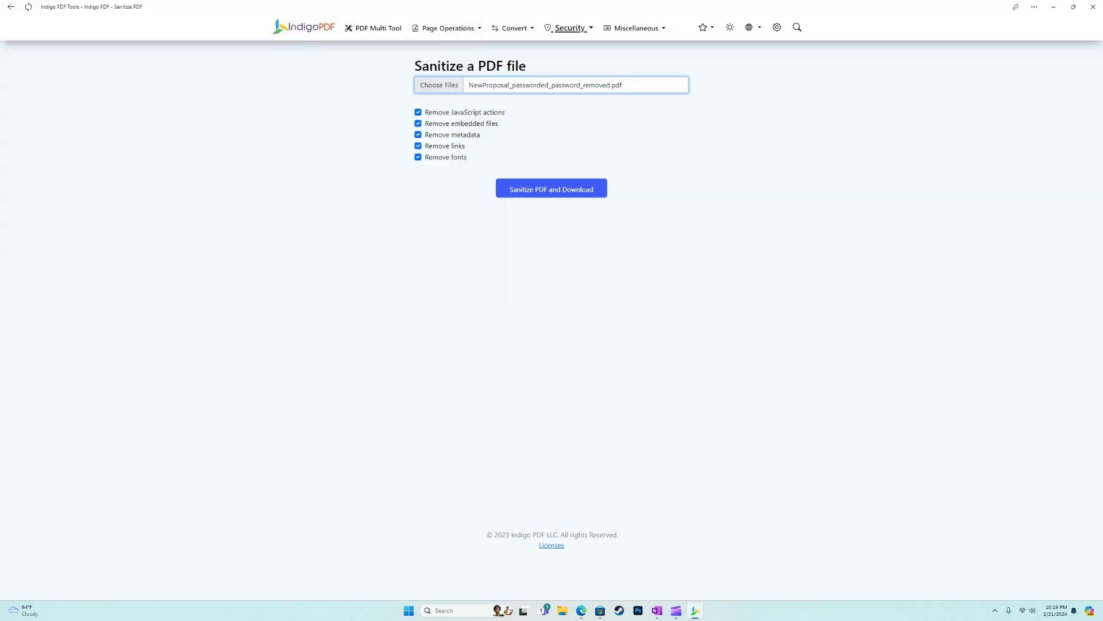
left_click(552, 189)
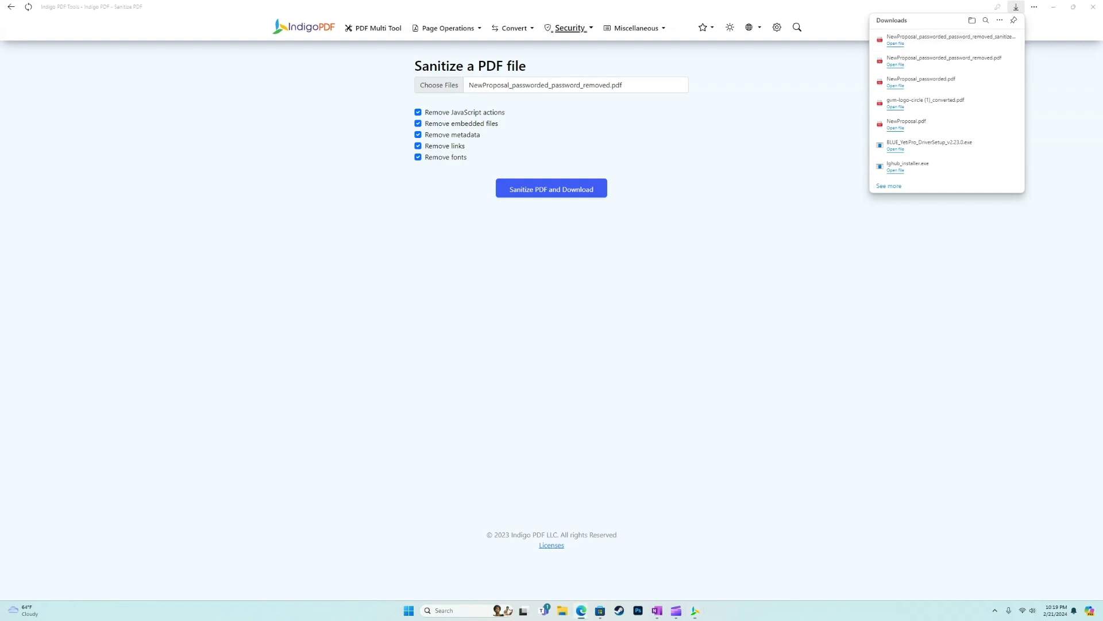
Step: Look over the sanitized PDF's garbled text, close it, and go back to the tool catalogue
scroll(453, 331, "down", 10)
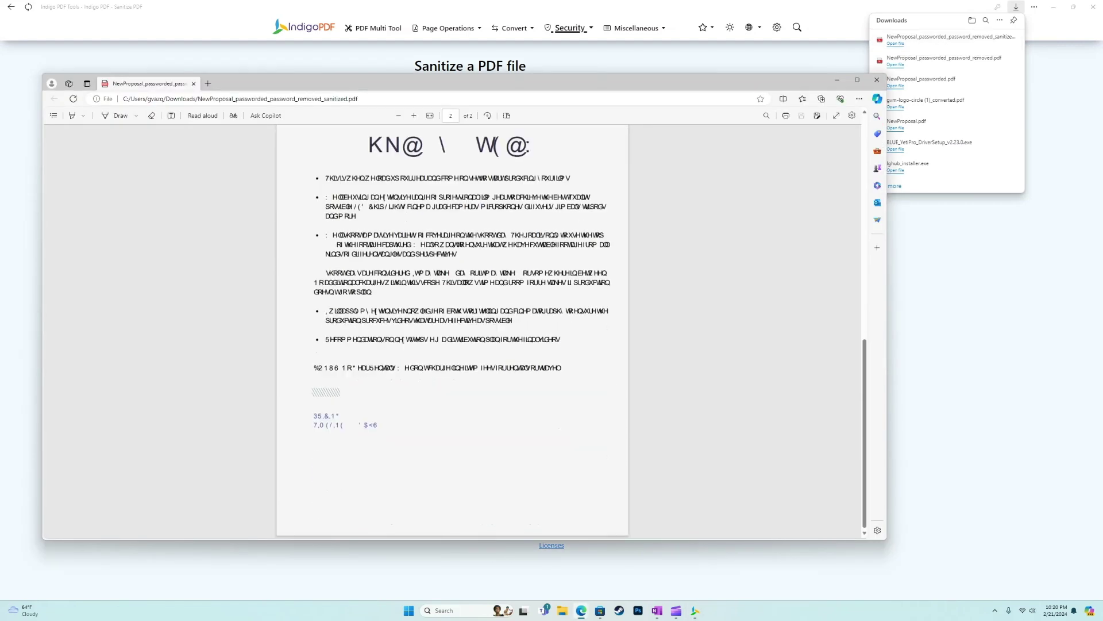
scroll(453, 331, "up", 10)
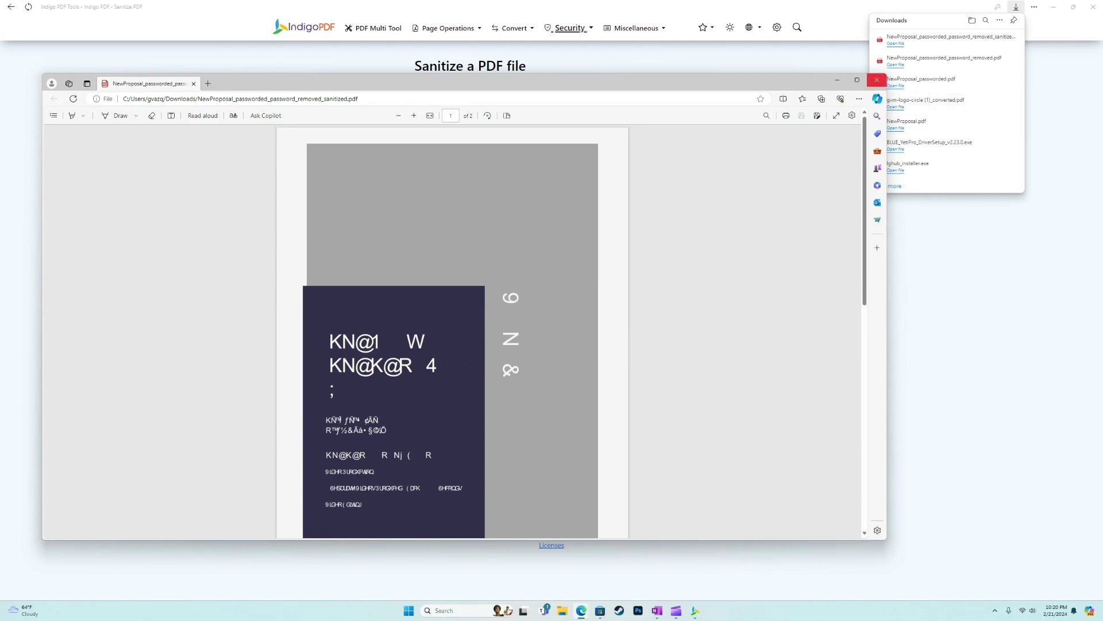
left_click(877, 80)
key("alt+Left")
scroll(618, 309, "down", 1)
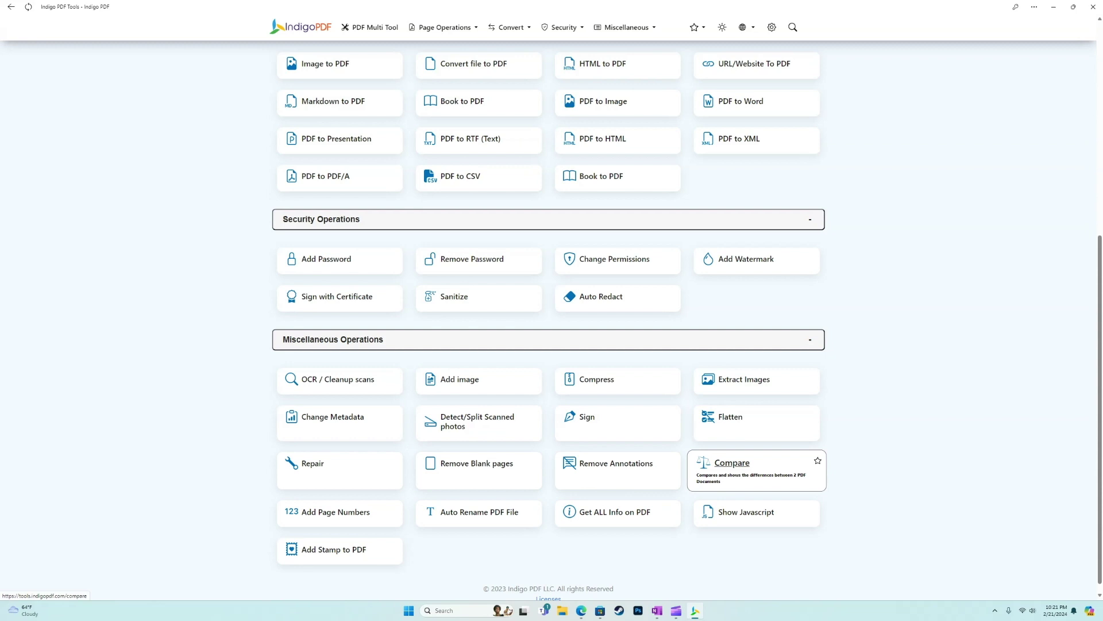
scroll(340, 502, "down", 1)
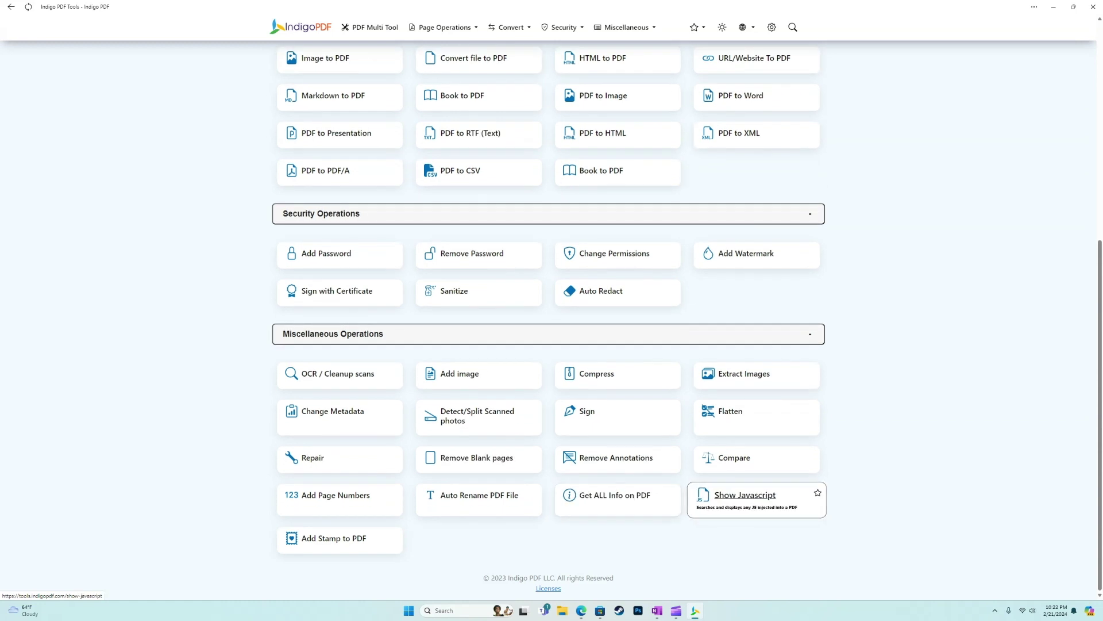
scroll(747, 520, "up", 1)
scroll(468, 454, "down", 1)
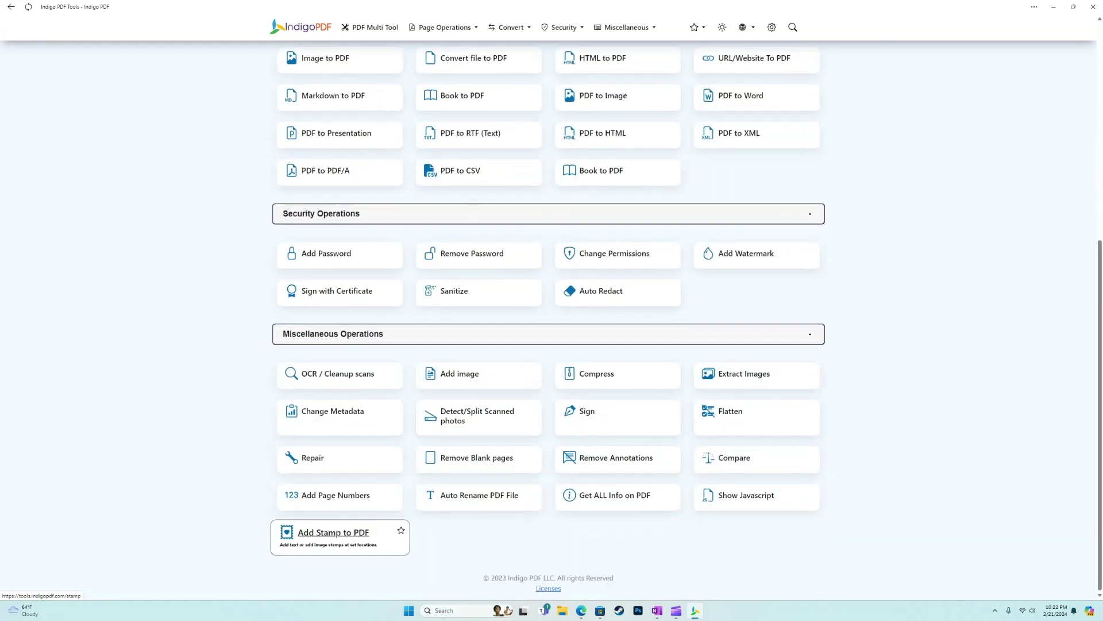
scroll(334, 589, "up", 1)
scroll(333, 589, "up", 5)
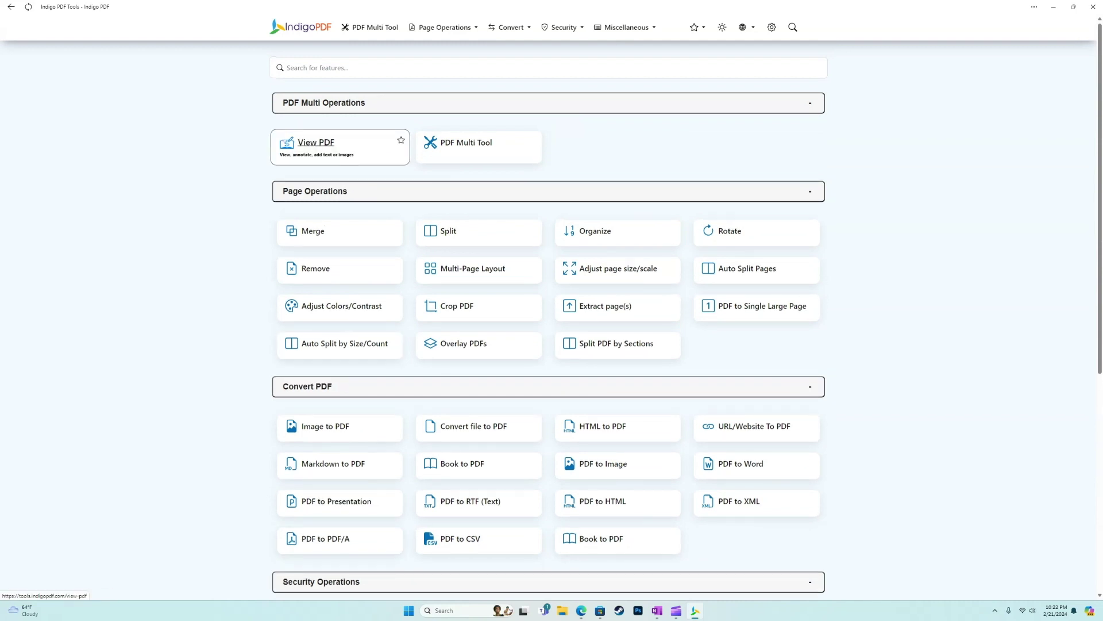
scroll(339, 230, "down", 6)
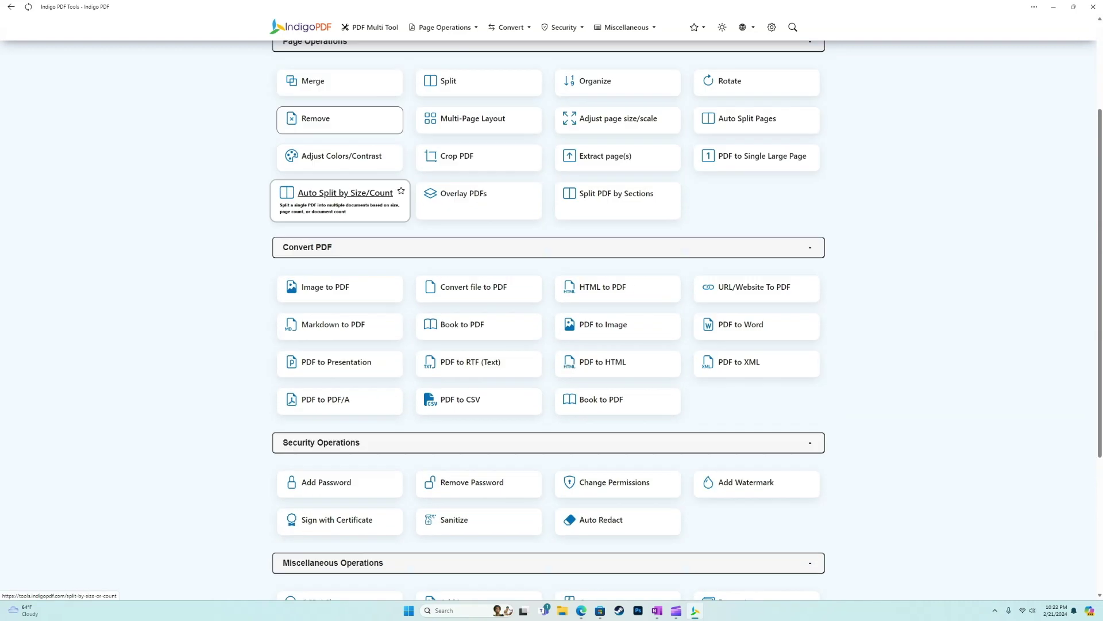
scroll(471, 301, "up", 6)
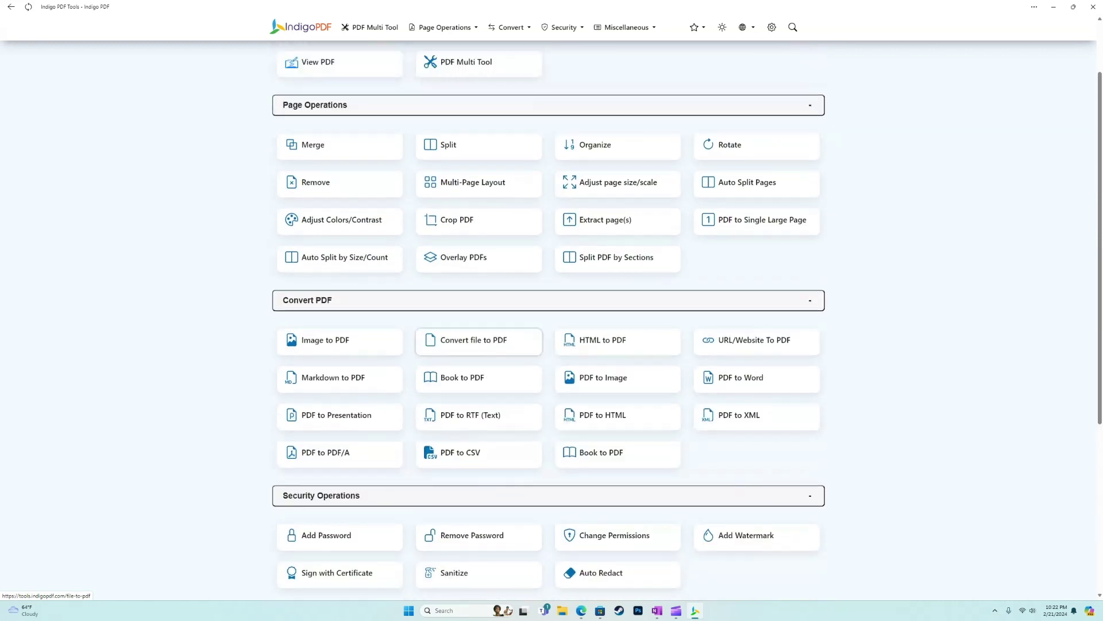
scroll(478, 300, "down", 6)
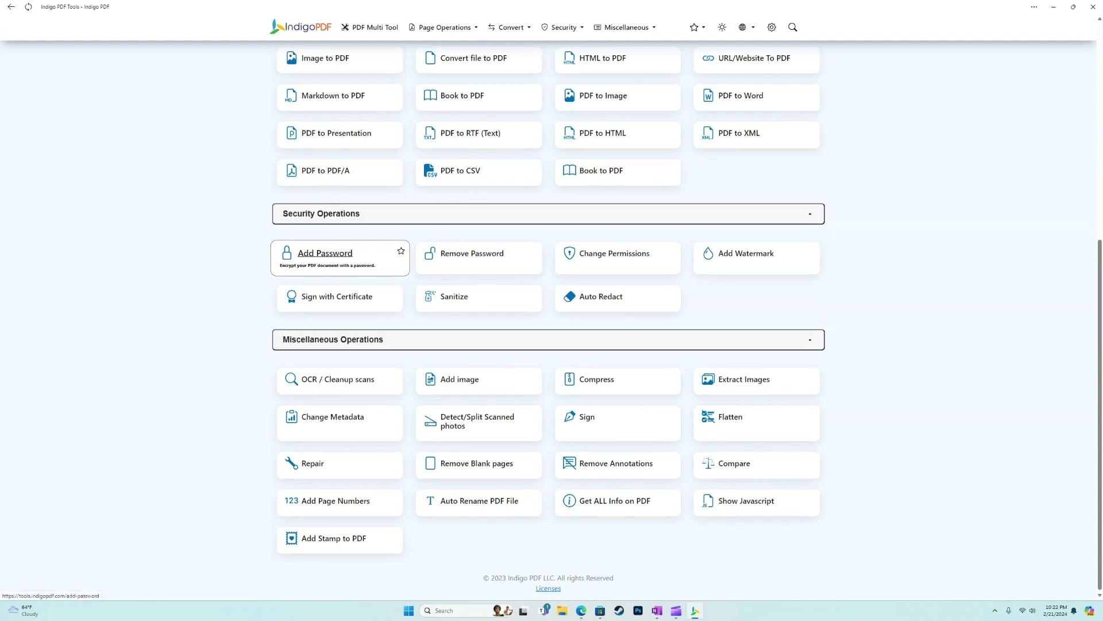
scroll(339, 264, "up", 6)
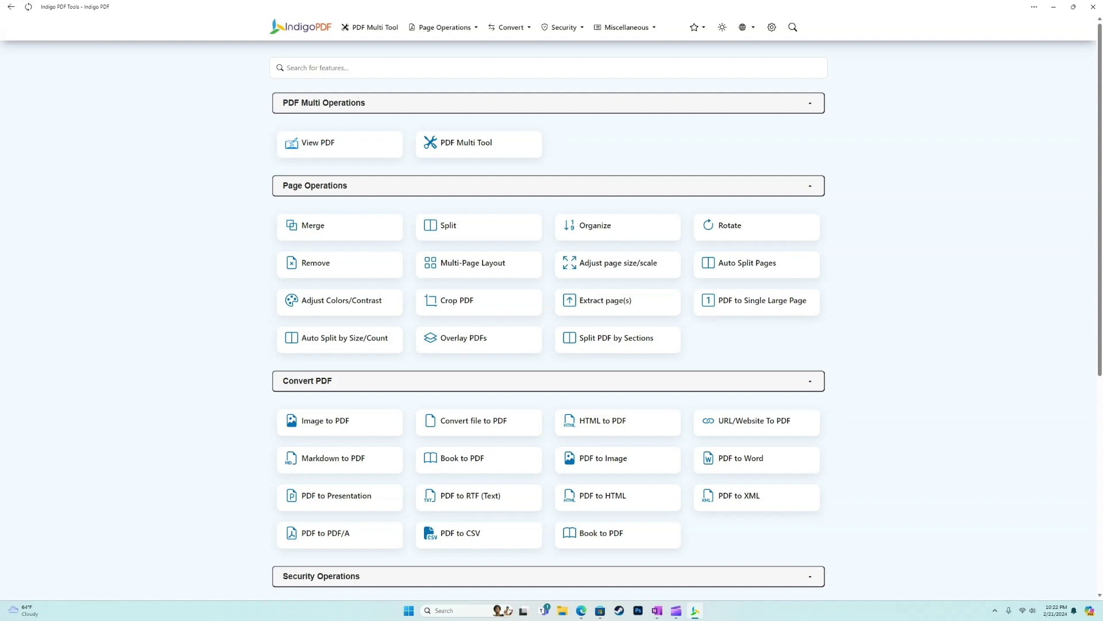
scroll(339, 315, "down", 3)
scroll(339, 315, "up", 3)
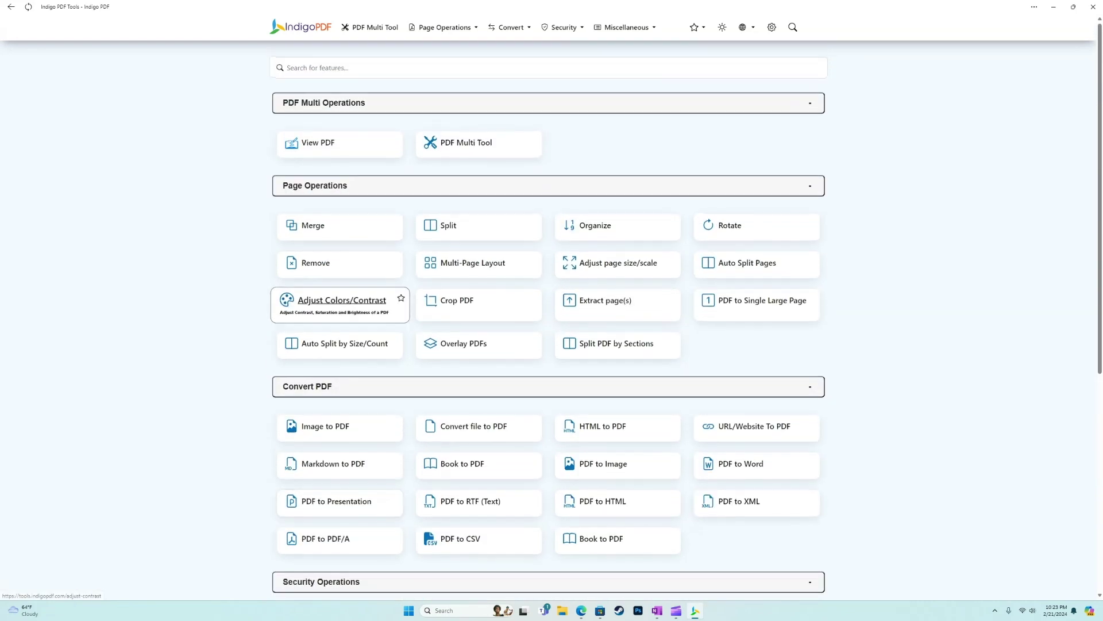